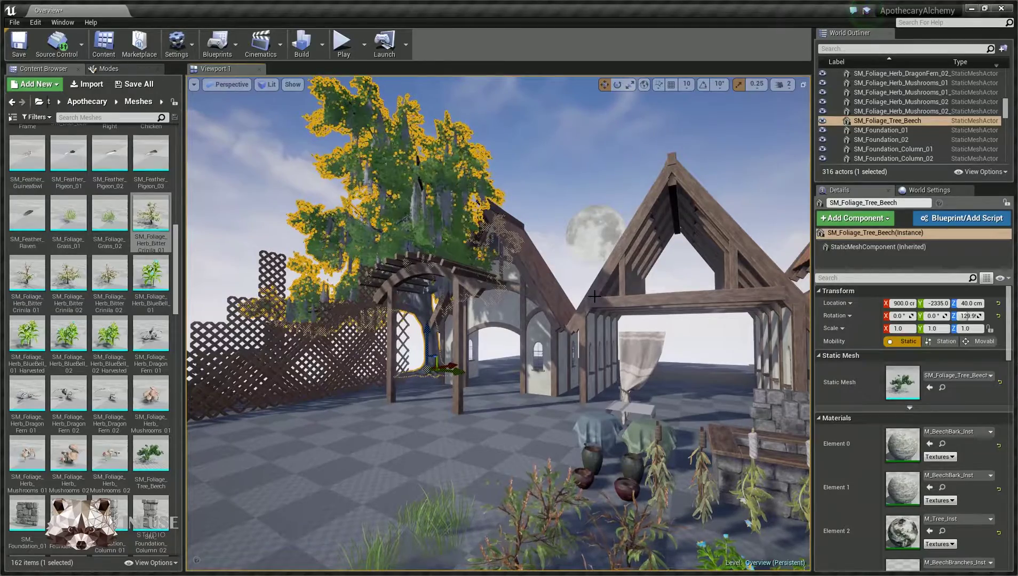
- Examine the open timber-framed building SM_Building_02 and the beech tree beside the pergola by selecting each in the level
{"action": "left_click", "coordinate": [594, 303]}
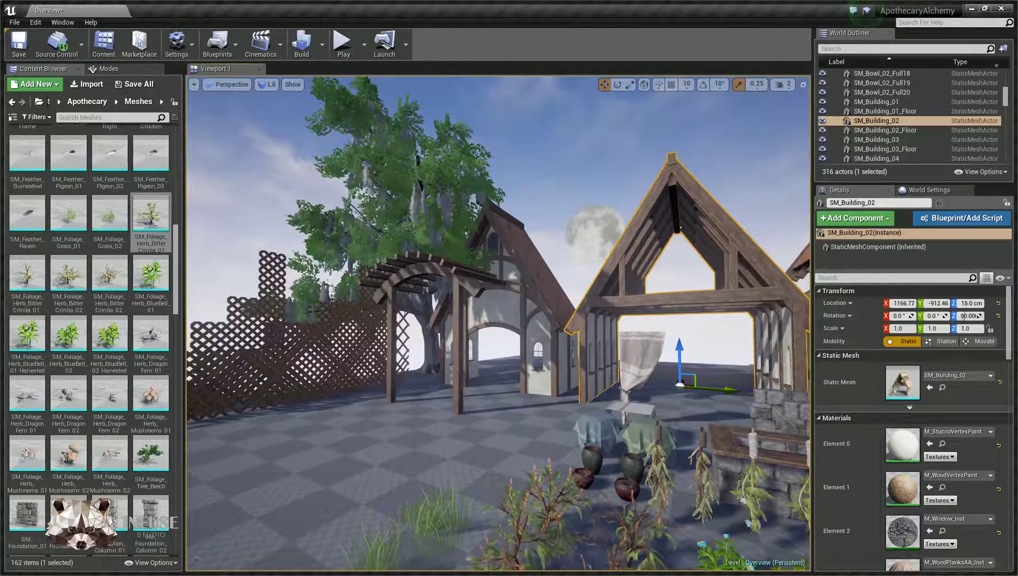
{"action": "left_click", "coordinate": [429, 350]}
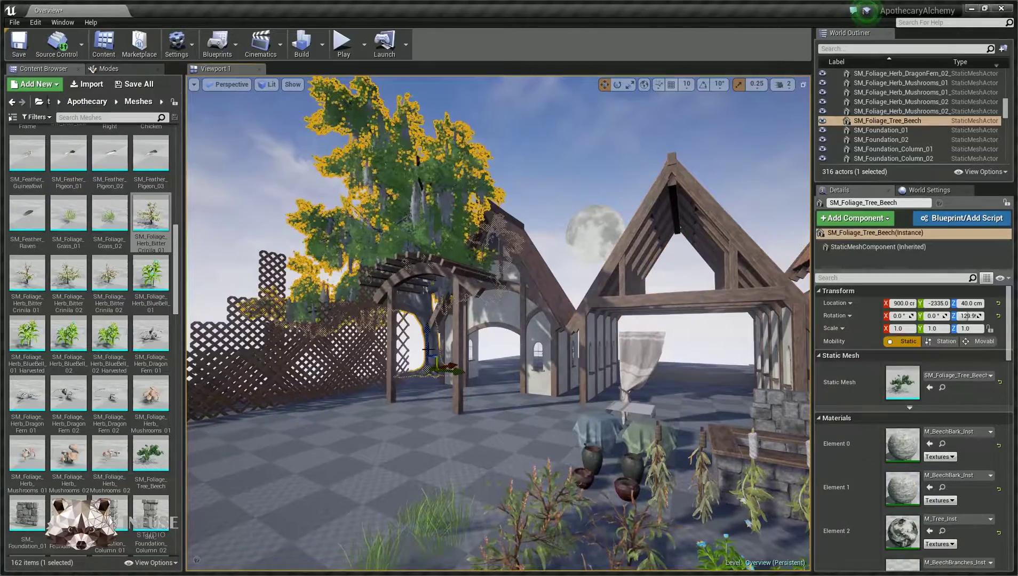
{"action": "left_click", "coordinate": [599, 305]}
{"action": "key", "text": "f"}
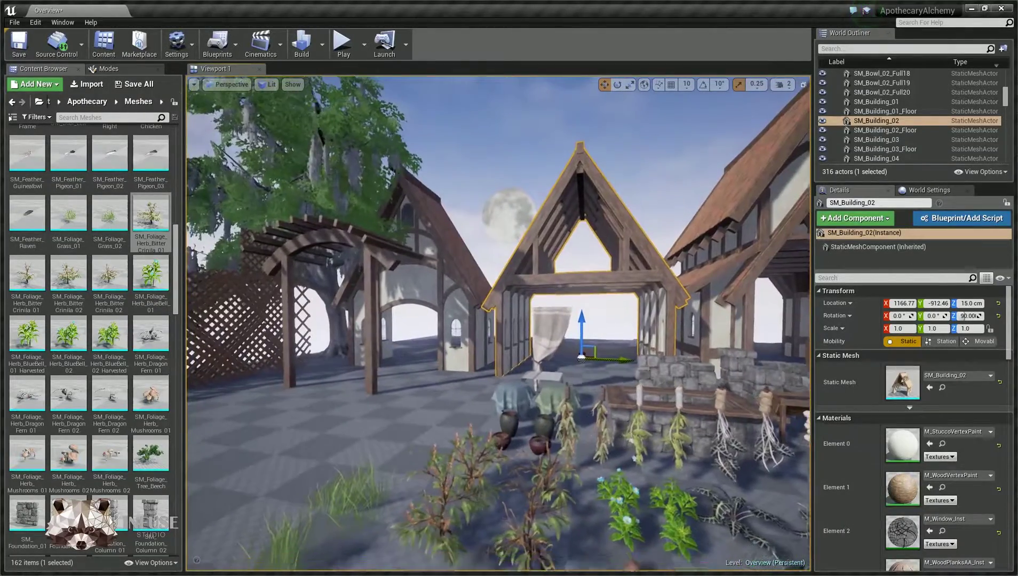
{"action": "right_click_drag", "start_coordinate": [599, 305], "coordinate": [594, 363]}
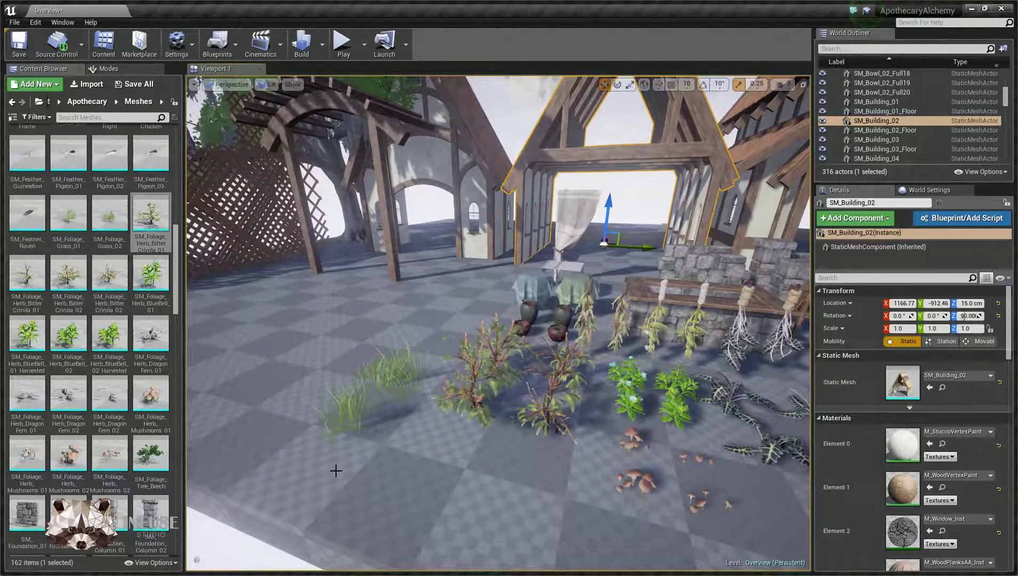
- Select the grass clump SM_Foliage_Grass_02 and look over the herb plants growing beside it
{"action": "left_click", "coordinate": [350, 410]}
{"action": "left_click_drag", "start_coordinate": [350, 410], "coordinate": [388, 374]}
{"action": "right_click_drag", "start_coordinate": [407, 431], "coordinate": [445, 425]}
{"action": "scroll", "coordinate": [413, 432], "scroll_direction": "up", "scroll_amount": 2}
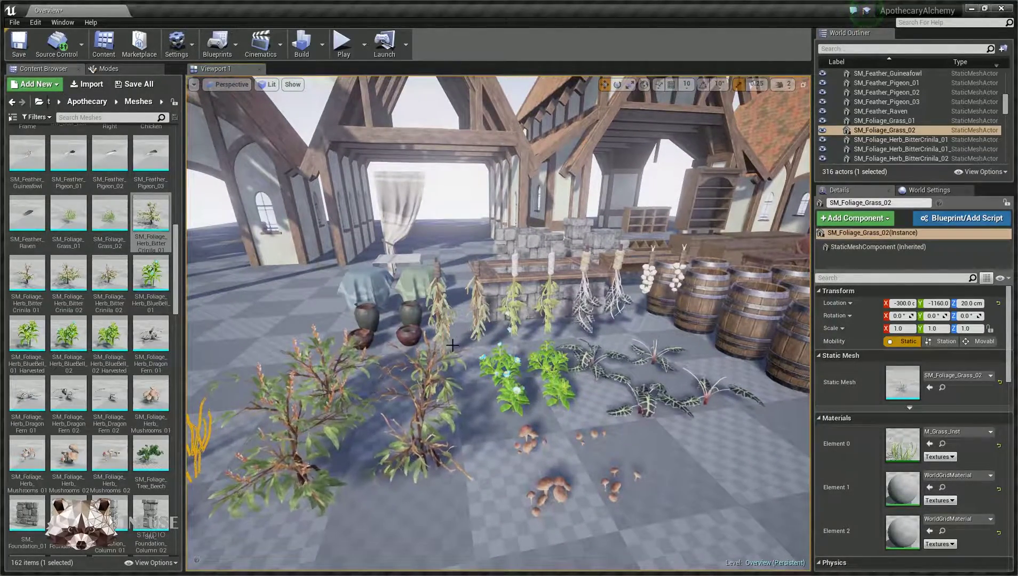
- Compare the full SM_Foliage_Herb_BitterCrinila_01 bush with its harvested version by selecting them alternately
{"action": "left_click", "coordinate": [298, 459]}
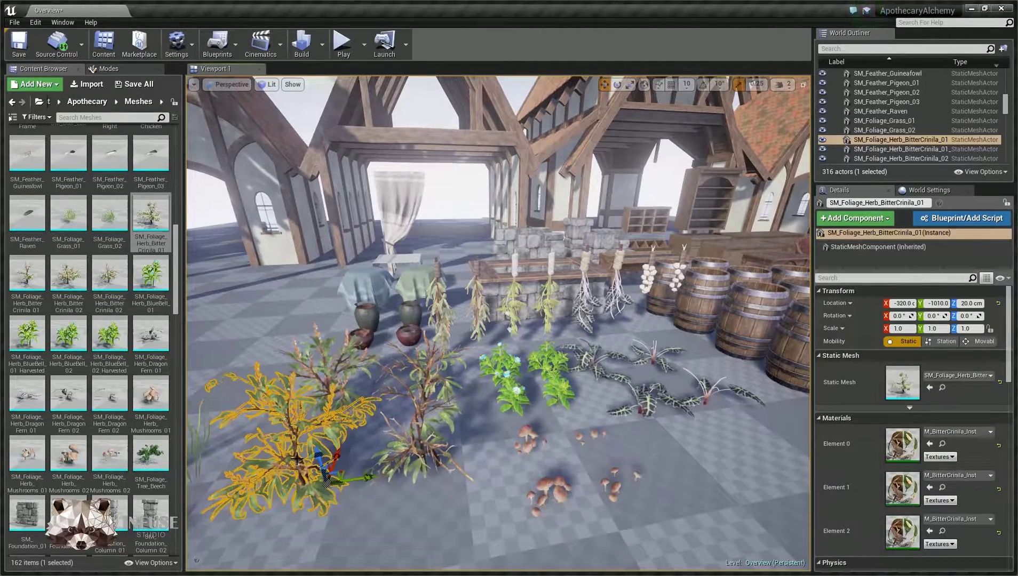
{"action": "left_click", "coordinate": [420, 431]}
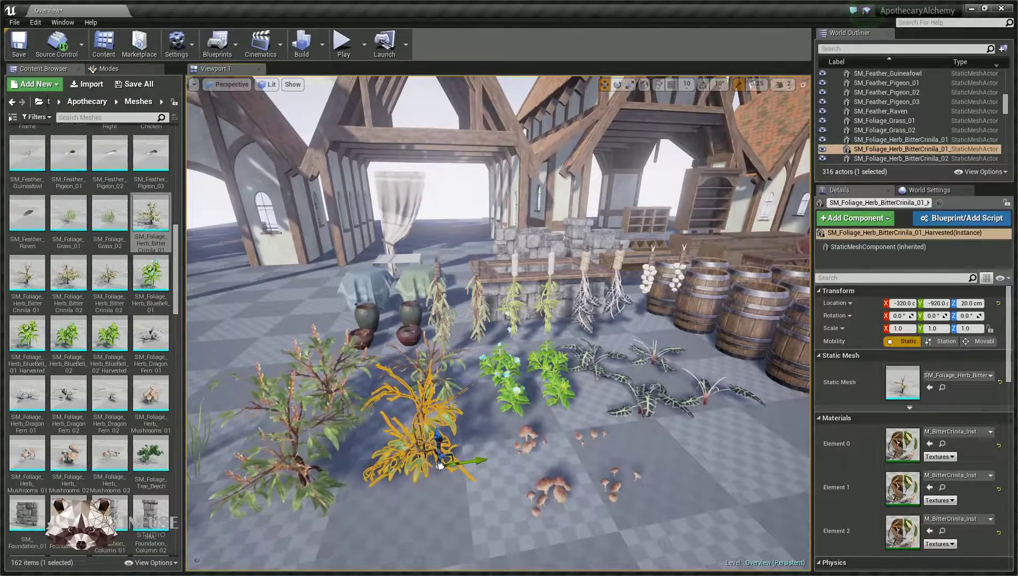
{"action": "left_click", "coordinate": [296, 447]}
{"action": "right_click_drag", "start_coordinate": [304, 465], "coordinate": [272, 405]}
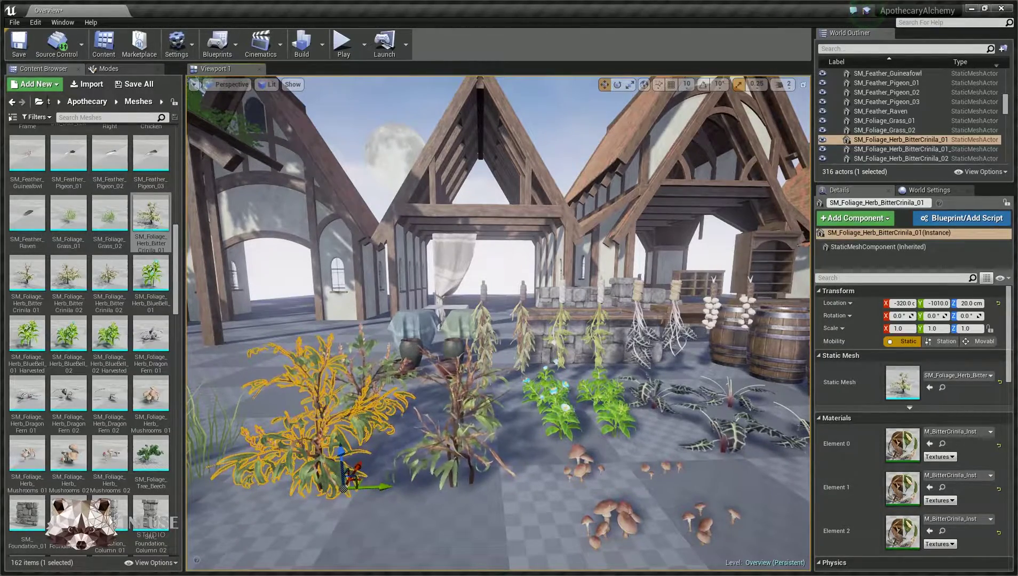
{"action": "left_click", "coordinate": [468, 432]}
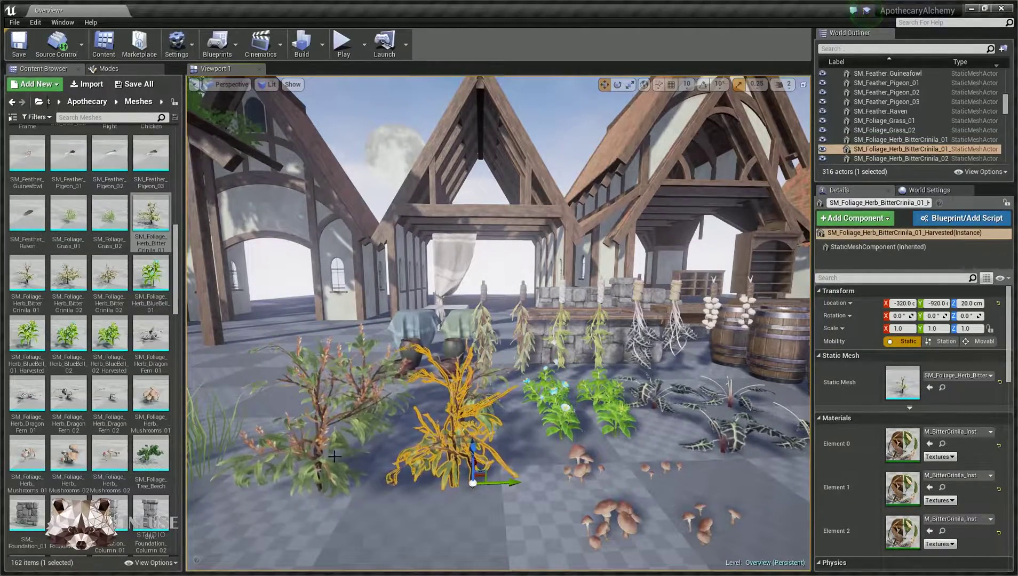
{"action": "left_click", "coordinate": [299, 475]}
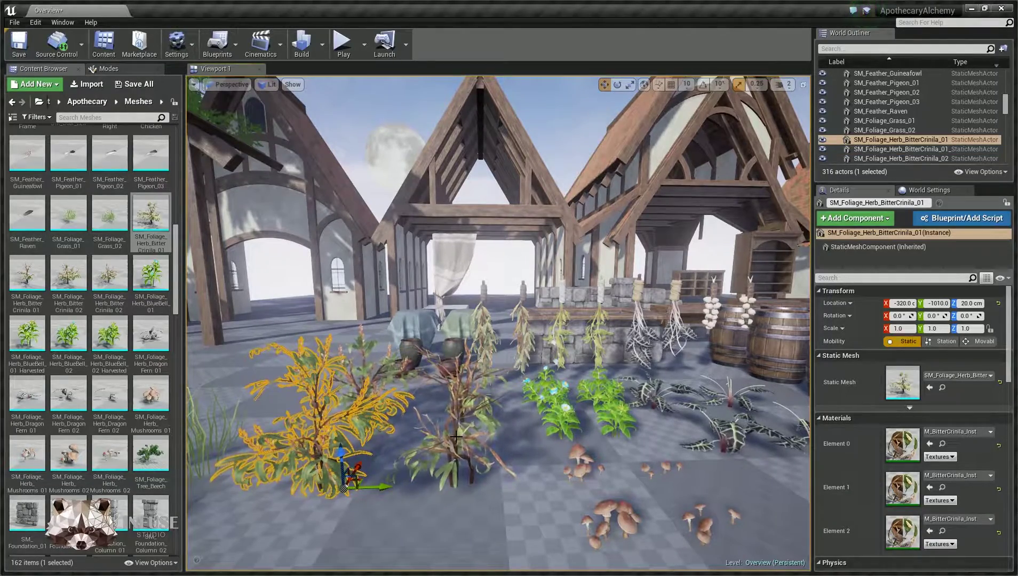
{"action": "left_click", "coordinate": [457, 455]}
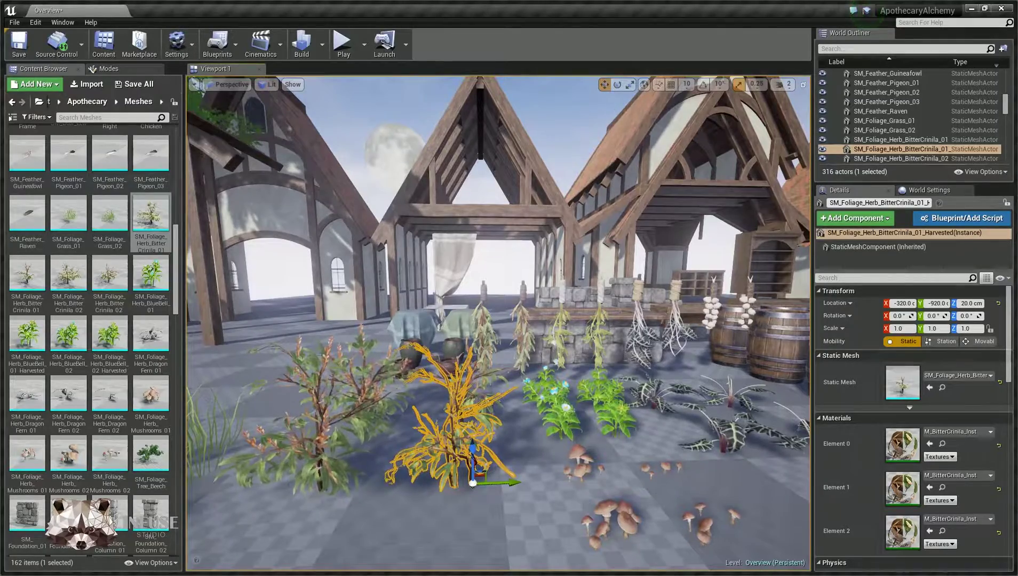
- Compare the full SM_Foliage_Herb_Mushrooms_01 cluster with its harvested version at close range
{"action": "right_click_drag", "start_coordinate": [333, 193], "coordinate": [408, 227]}
{"action": "left_click", "coordinate": [481, 393]}
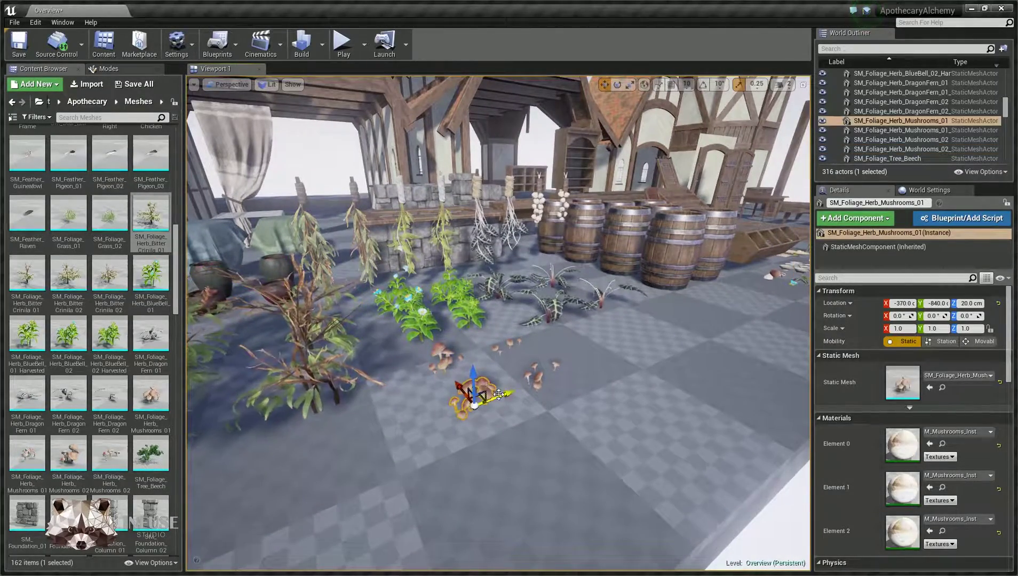
{"action": "left_click", "coordinate": [516, 360]}
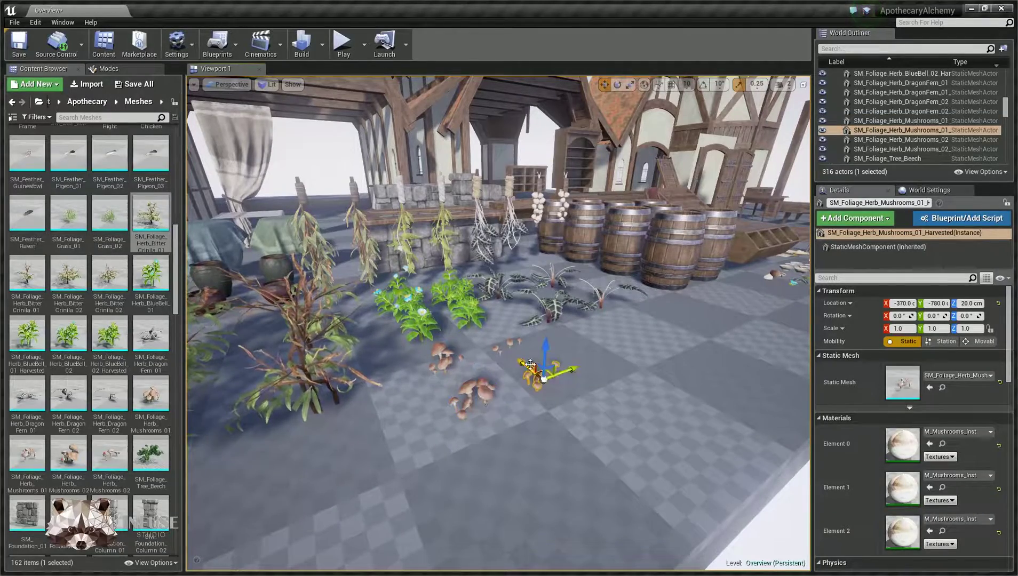
{"action": "key", "text": "f"}
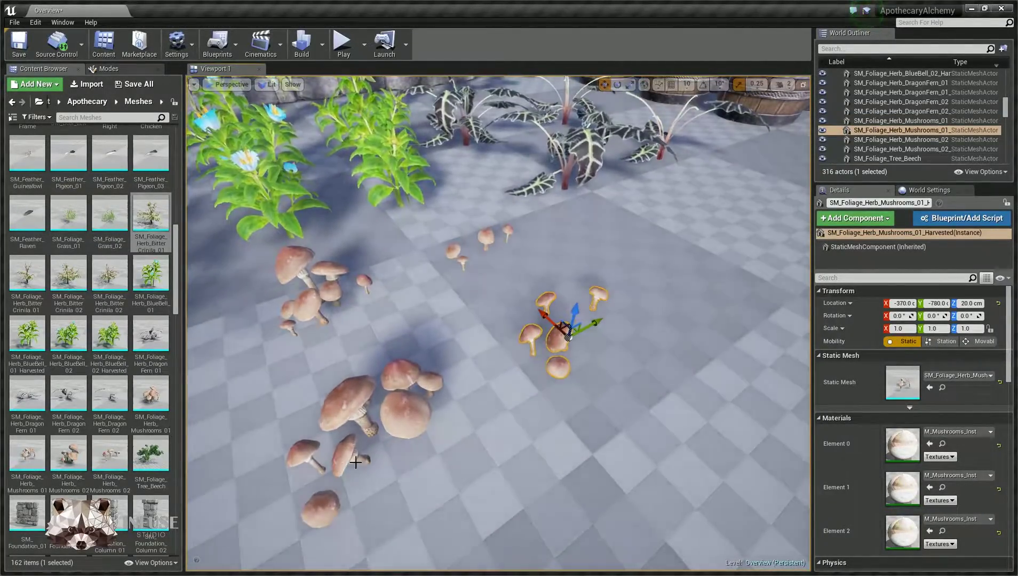
{"action": "left_click", "coordinate": [380, 461]}
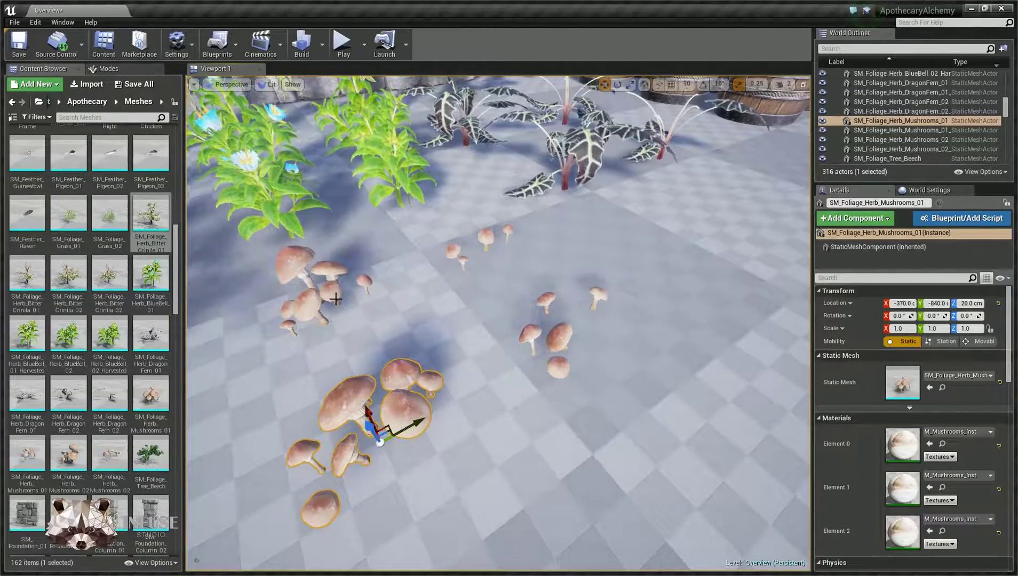
{"action": "left_click", "coordinate": [547, 342]}
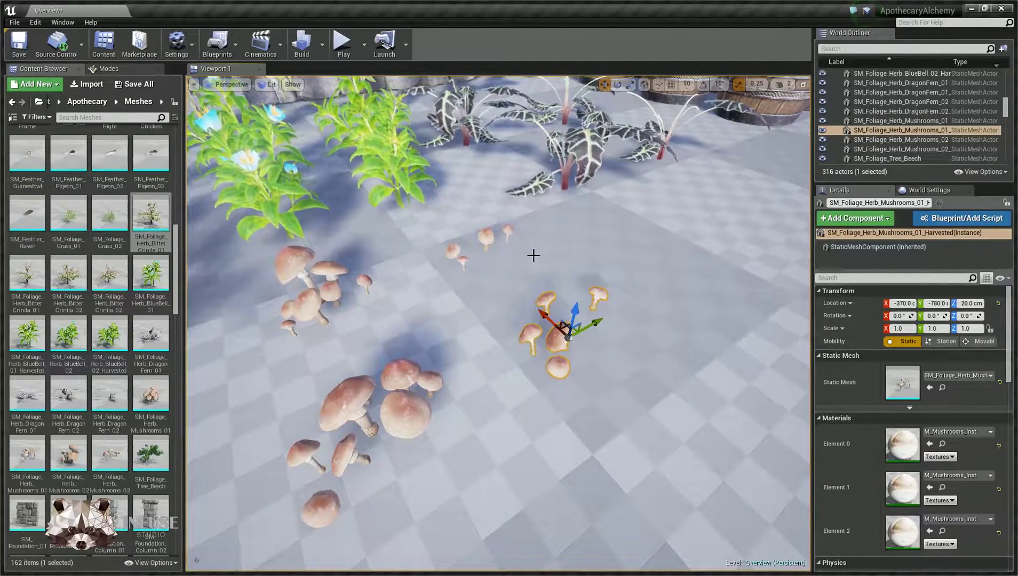
- Examine the dragon fern plants from above and select the harvested SM_Foliage_Herb_DragonFern_01
{"action": "right_click_drag", "start_coordinate": [628, 295], "coordinate": [463, 373]}
{"action": "key", "text": "w"}
{"action": "left_click", "coordinate": [411, 309]}
{"action": "left_click", "coordinate": [537, 249]}
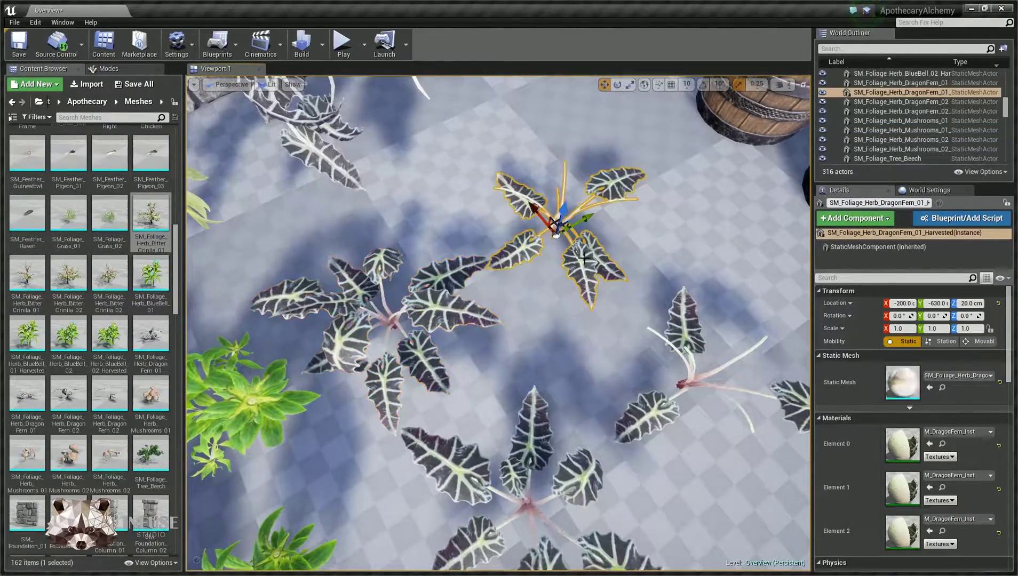
- Compare the flowering SM_Foliage_Herb_BlueBell_02 plant with its harvested version
{"action": "right_click_drag", "start_coordinate": [537, 248], "coordinate": [502, 218]}
{"action": "left_click", "coordinate": [496, 265]}
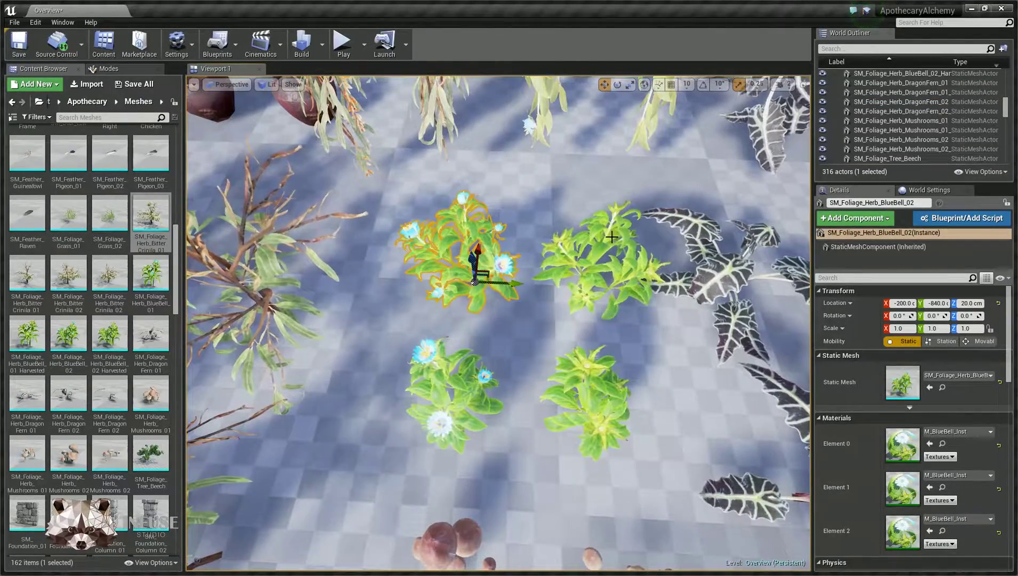
{"action": "left_click", "coordinate": [598, 267]}
- Examine the hanging dried herb bundles, selecting the full bitter crinila bundle and trying to select its harvested counterpart
{"action": "right_click_drag", "start_coordinate": [300, 383], "coordinate": [300, 289]}
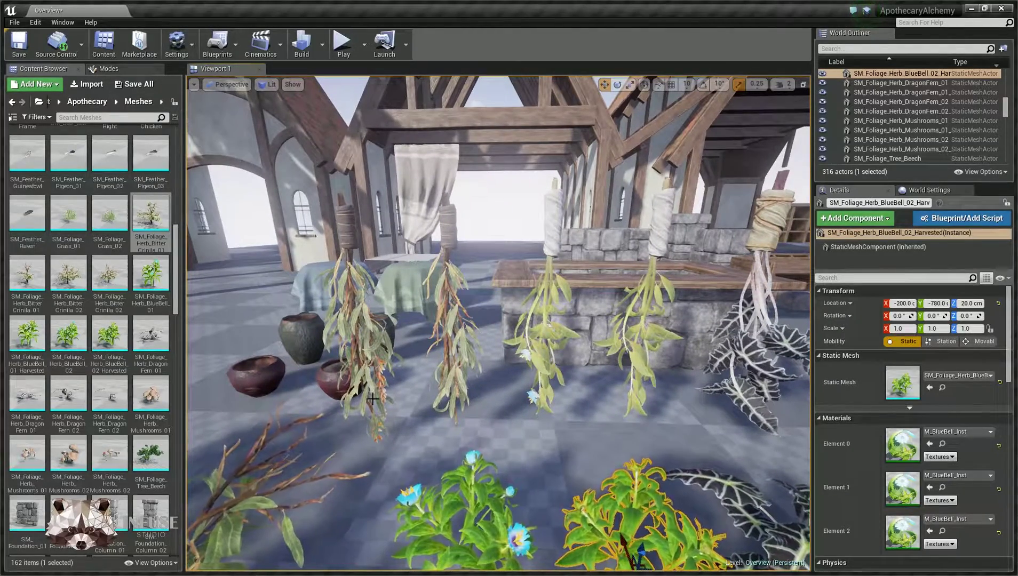
{"action": "right_click_drag", "start_coordinate": [475, 246], "coordinate": [411, 282]}
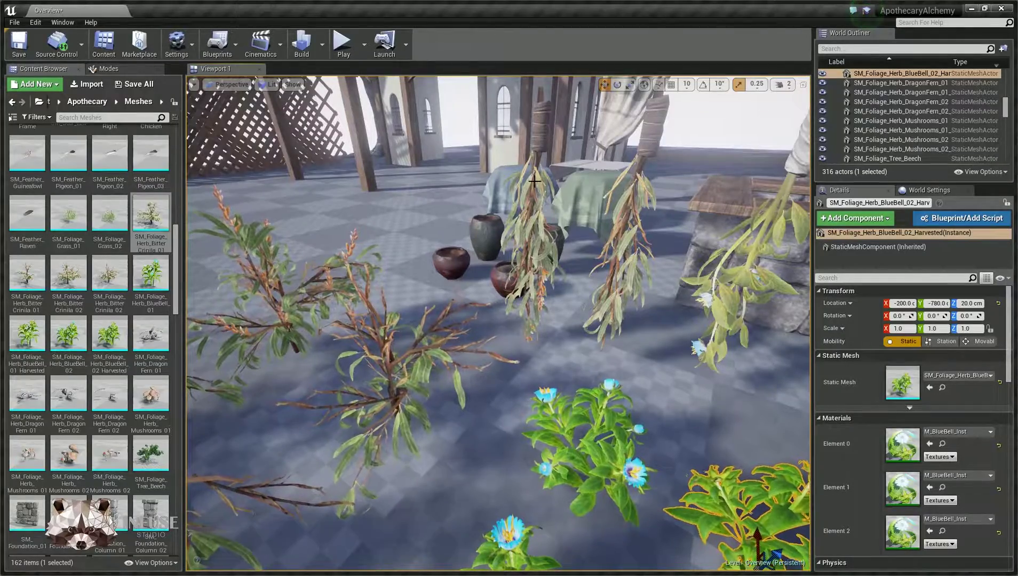
{"action": "left_click", "coordinate": [530, 214]}
{"action": "key", "text": "1"}
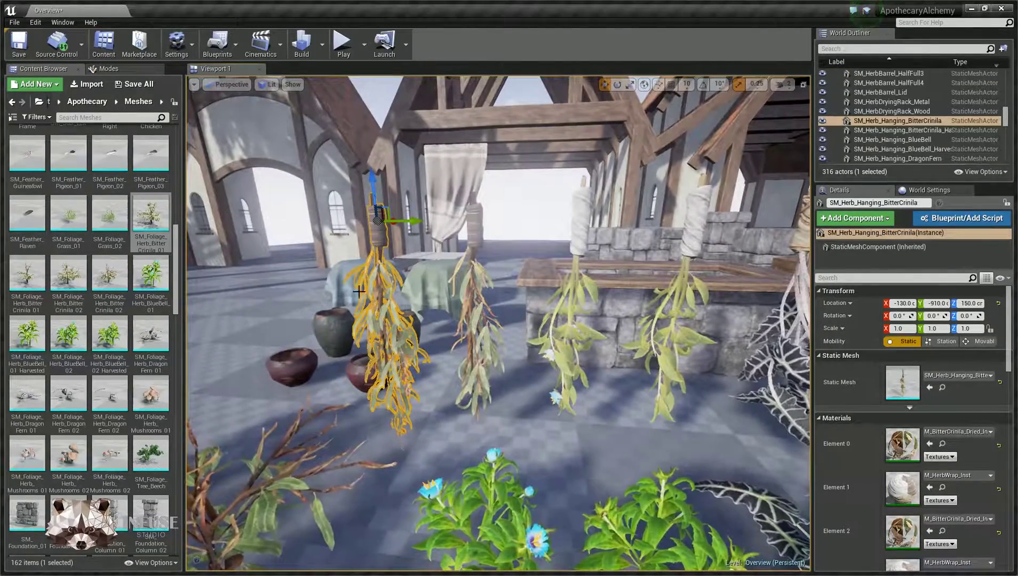
{"action": "left_click", "coordinate": [435, 285]}
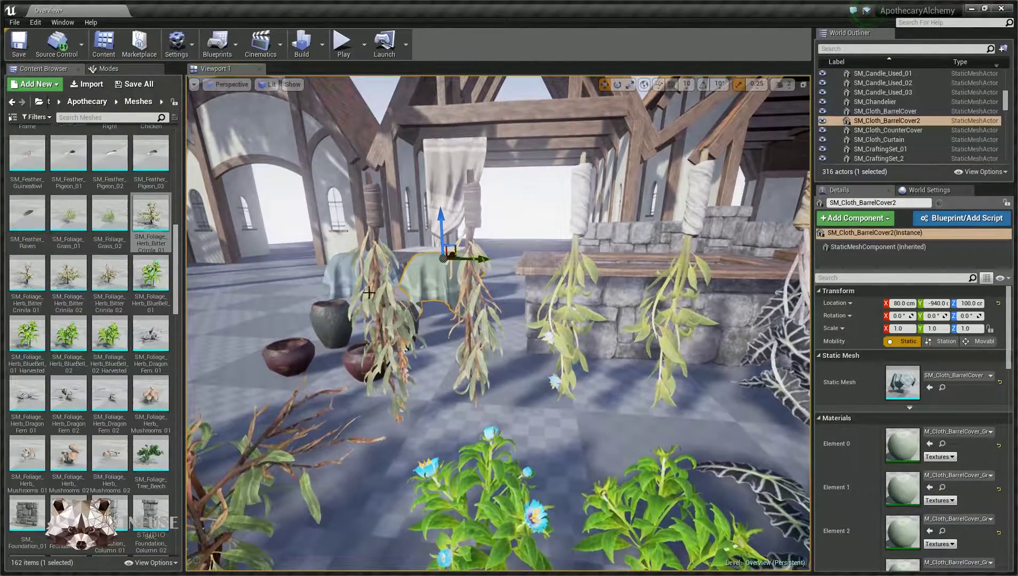
- Compare the full hanging bluebell bundle with the harvested hanging bluebell bundle
{"action": "left_click", "coordinate": [534, 293]}
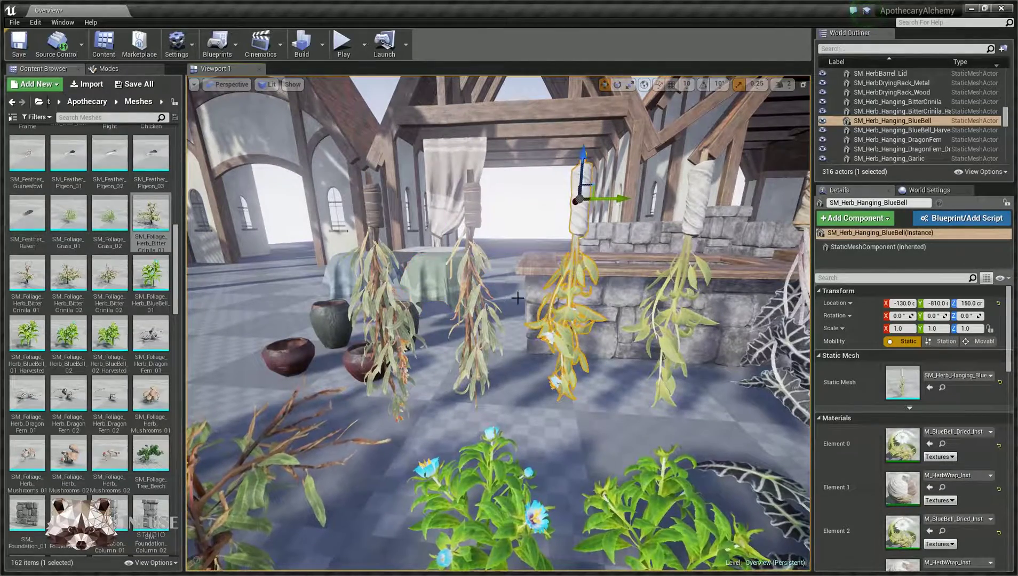
{"action": "middle_click_drag", "start_coordinate": [553, 266], "coordinate": [579, 280]}
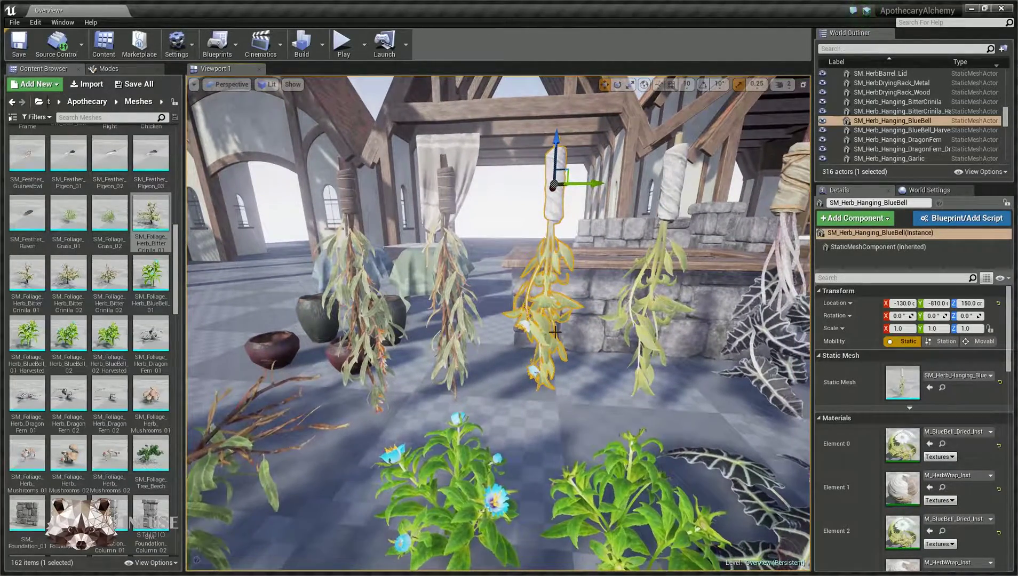
{"action": "right_click_drag", "start_coordinate": [522, 302], "coordinate": [550, 295]}
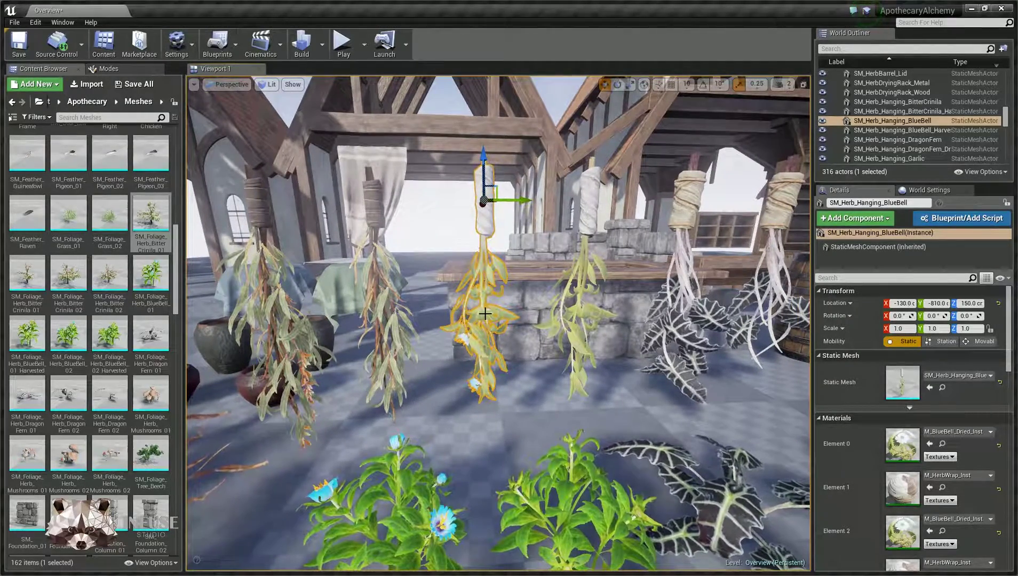
{"action": "left_click", "coordinate": [583, 310]}
{"action": "mouse_move", "coordinate": [519, 293]}
{"action": "middle_mouse_down"}
{"action": "mouse_move", "coordinate": [542, 297]}
{"action": "mouse_move", "coordinate": [523, 288]}
{"action": "middle_mouse_up"}
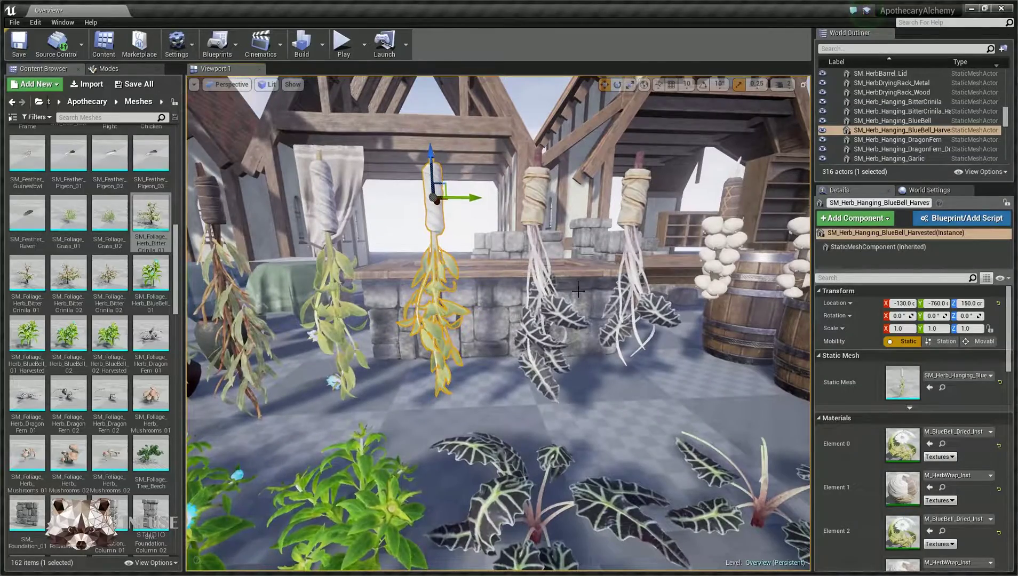
- Compare the full hanging dragon fern bundle with the dried harvested dragon fern bundle
{"action": "left_click", "coordinate": [557, 314]}
{"action": "left_click", "coordinate": [660, 304]}
{"action": "middle_click_drag", "start_coordinate": [660, 304], "coordinate": [696, 304]}
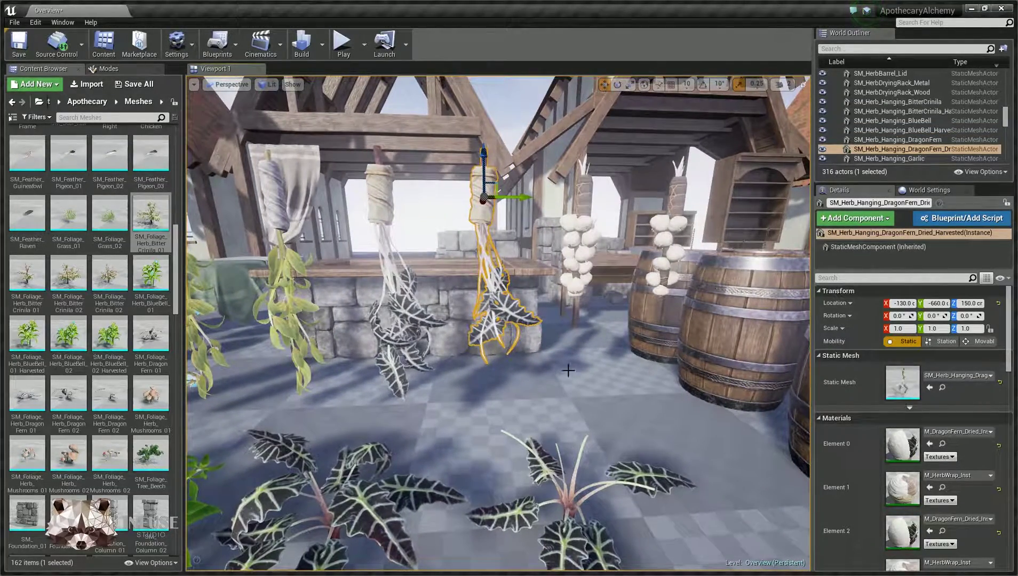
- Compare the full hanging garlic string with the harvested garlic string beside the barrels
{"action": "left_click", "coordinate": [581, 206]}
{"action": "scroll", "coordinate": [580, 215], "scroll_direction": "up", "scroll_amount": 2}
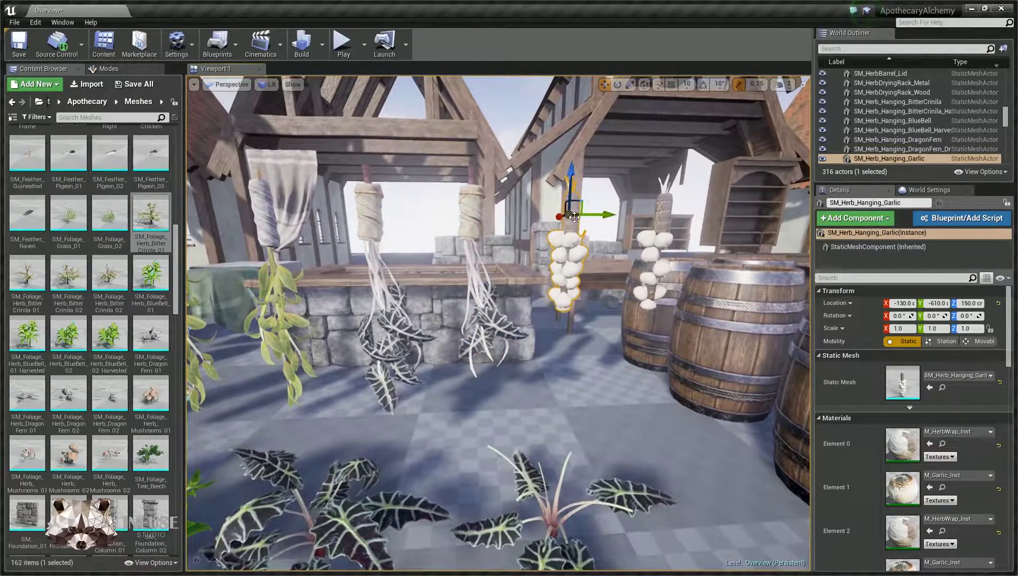
{"action": "left_click", "coordinate": [663, 214]}
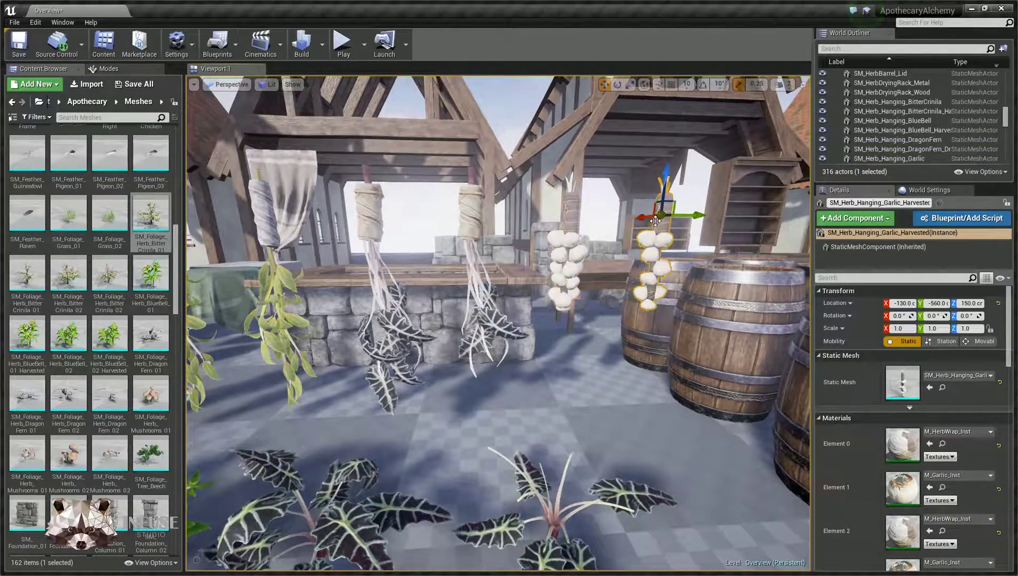
{"action": "right_click_drag", "start_coordinate": [663, 214], "coordinate": [710, 219]}
{"action": "mouse_move", "coordinate": [574, 233]}
{"action": "right_mouse_down"}
{"action": "mouse_move", "coordinate": [587, 235]}
{"action": "mouse_move", "coordinate": [574, 232]}
{"action": "right_mouse_up"}
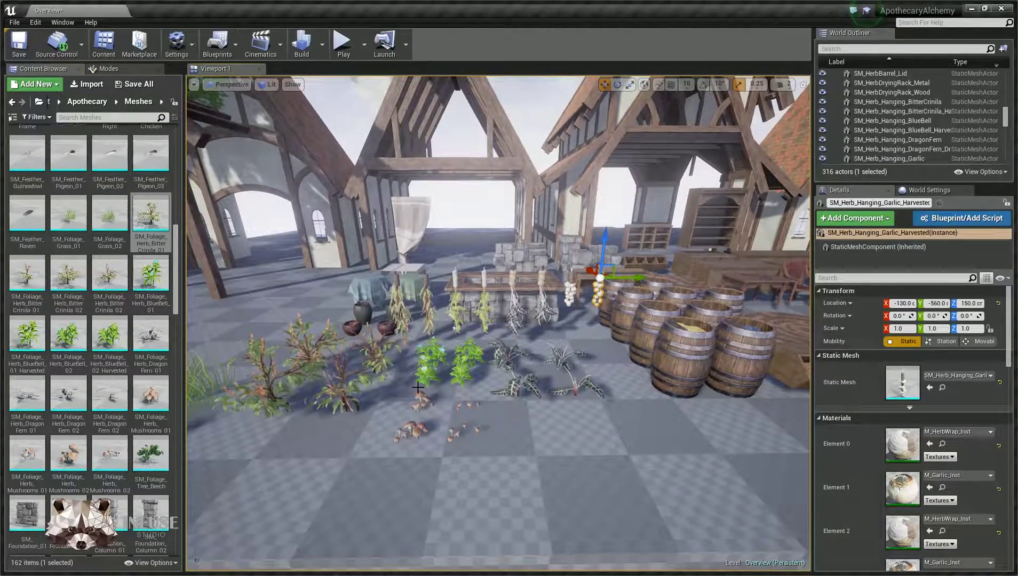
- Inspect the single herb item meshes on the floor, selecting the bluebell, garlic, dragon fern and bitter crinila items
{"action": "right_click_drag", "start_coordinate": [418, 387], "coordinate": [469, 411]}
{"action": "left_click", "coordinate": [379, 402]}
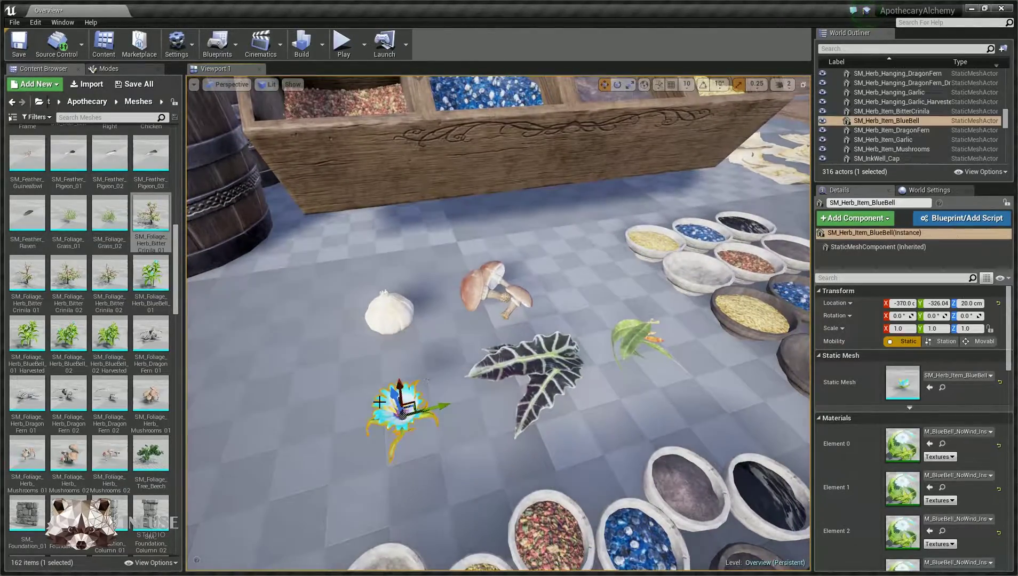
{"action": "left_click", "coordinate": [391, 312]}
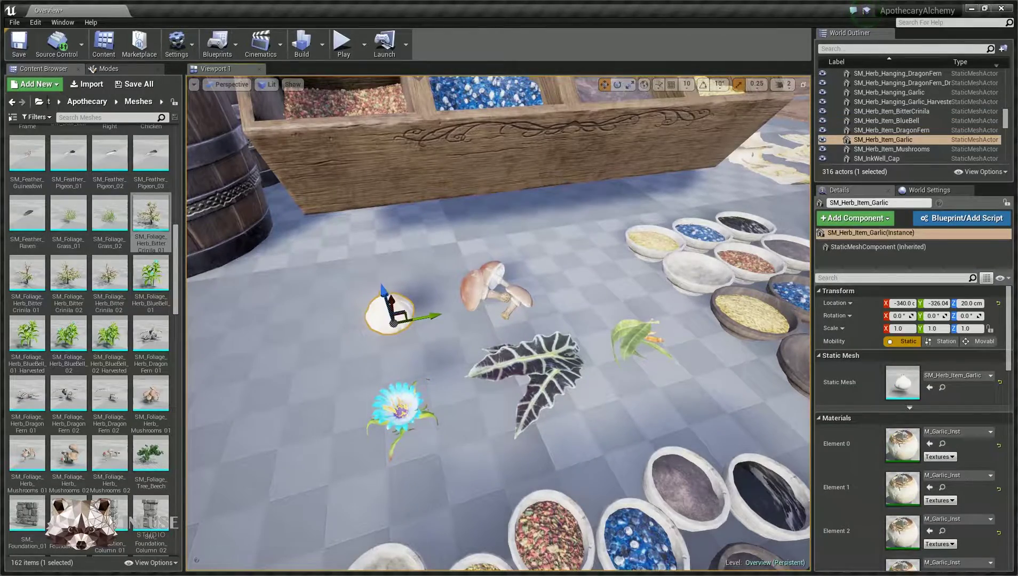
{"action": "left_click", "coordinate": [580, 350]}
{"action": "left_click", "coordinate": [643, 332]}
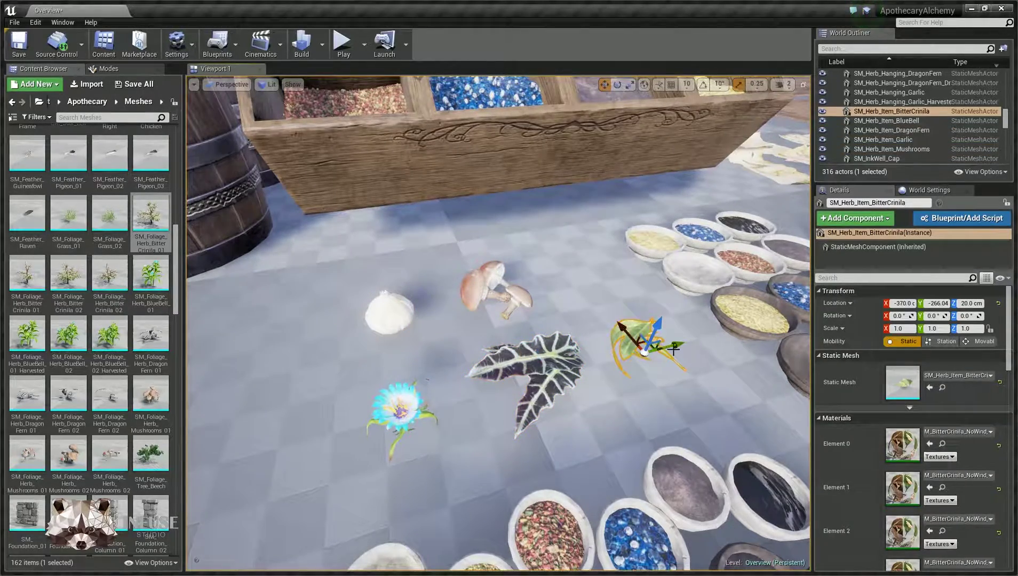
- Select the filled herb bins SM_Furniture_HerbBins_Full near the barrels for inspection
{"action": "key", "text": "s"}
{"action": "right_click_drag", "start_coordinate": [469, 308], "coordinate": [385, 254]}
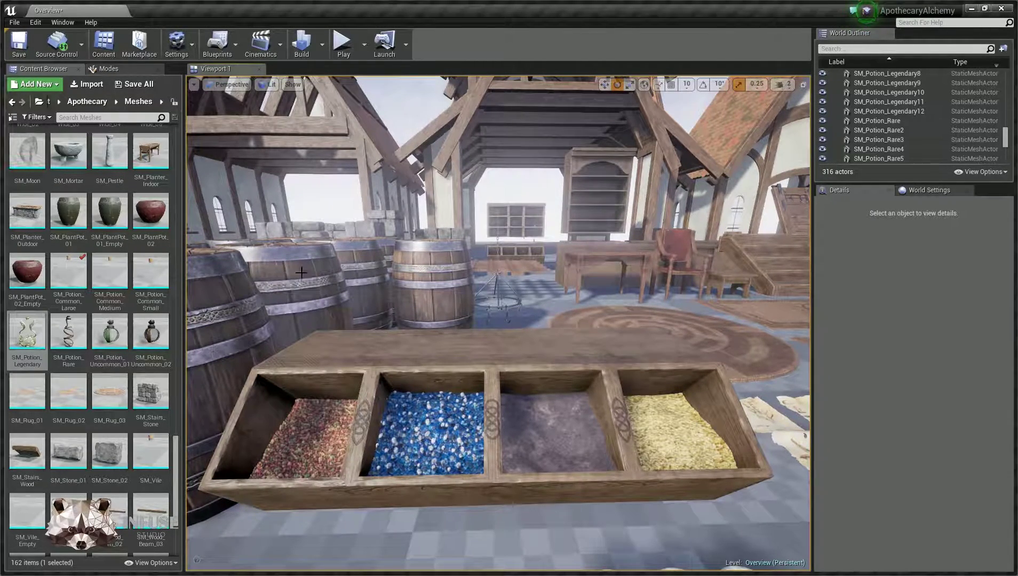
{"action": "left_click", "coordinate": [461, 359]}
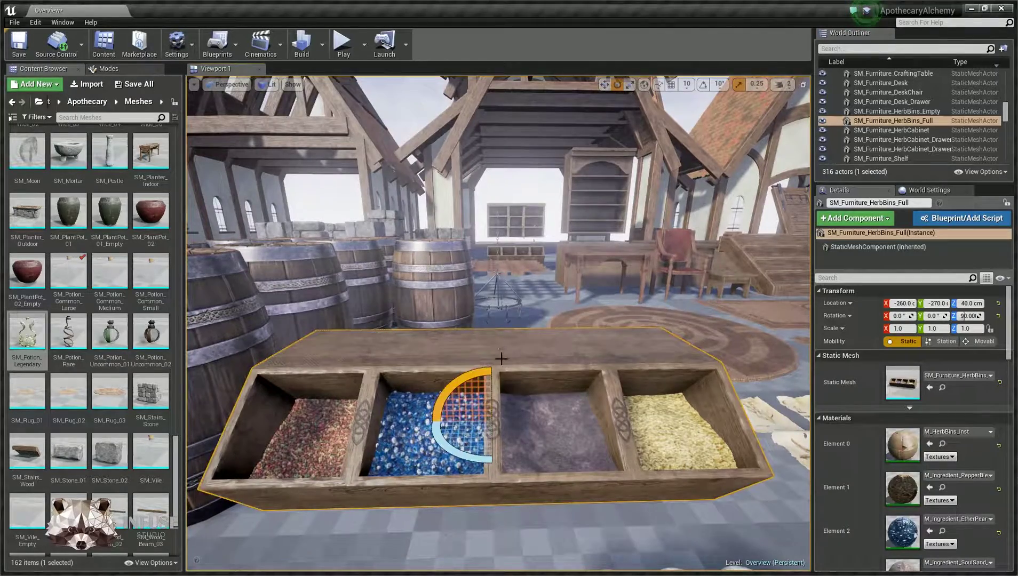
- Locate the herb bins' pepper blend material, apply M_Ingredient_PepperBlend_Inst to the second compartment and the mushroom curd material to the third
{"action": "right_click_drag", "start_coordinate": [503, 353], "coordinate": [570, 406]}
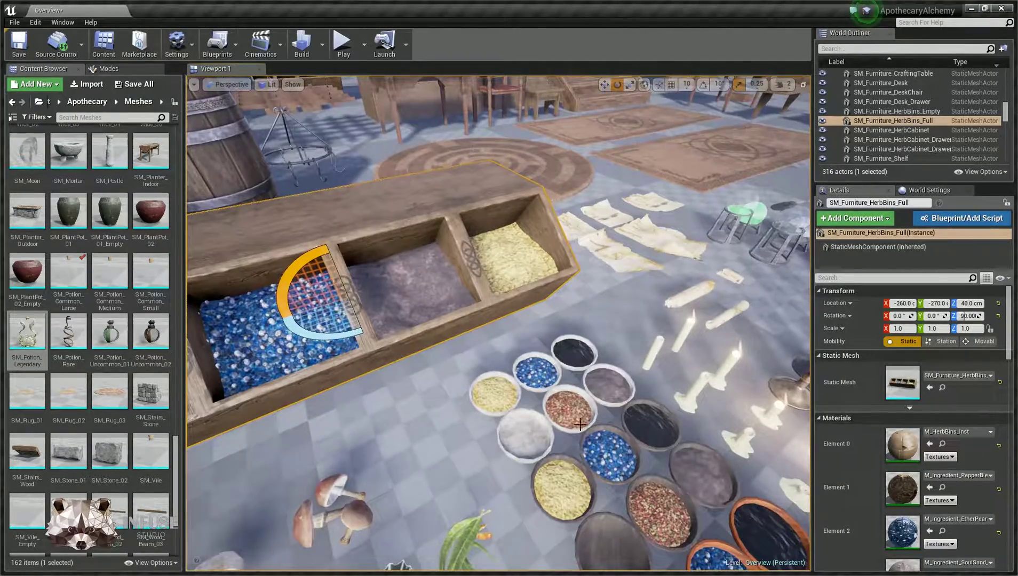
{"action": "right_click_drag", "start_coordinate": [567, 351], "coordinate": [549, 361]}
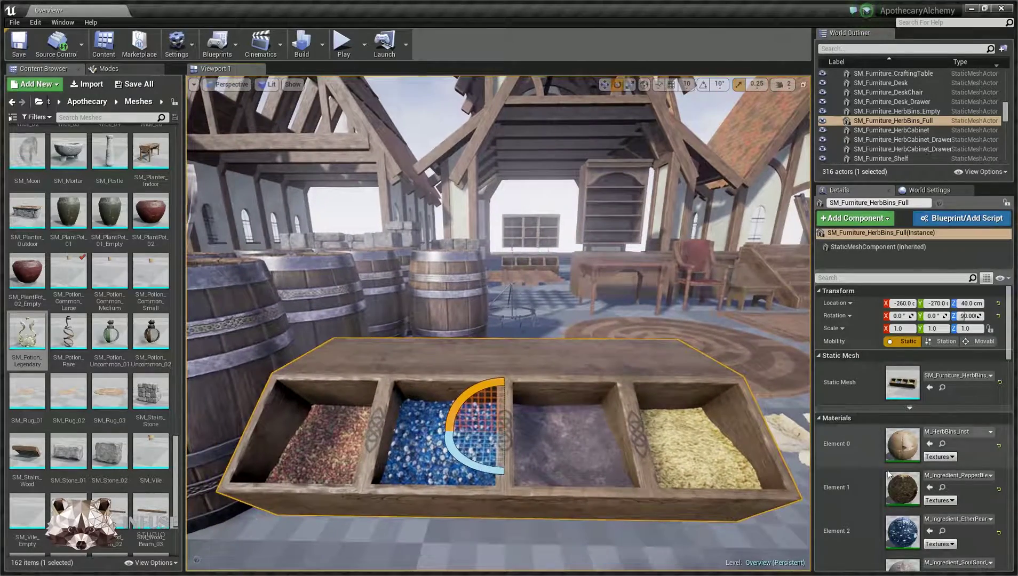
{"action": "left_click", "coordinate": [943, 488]}
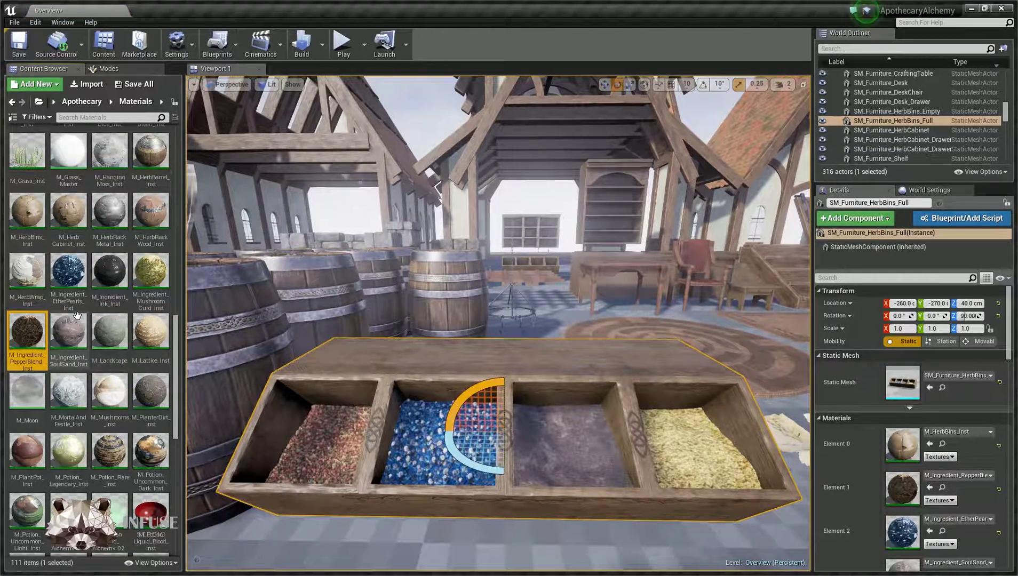
{"action": "left_click", "coordinate": [150, 271]}
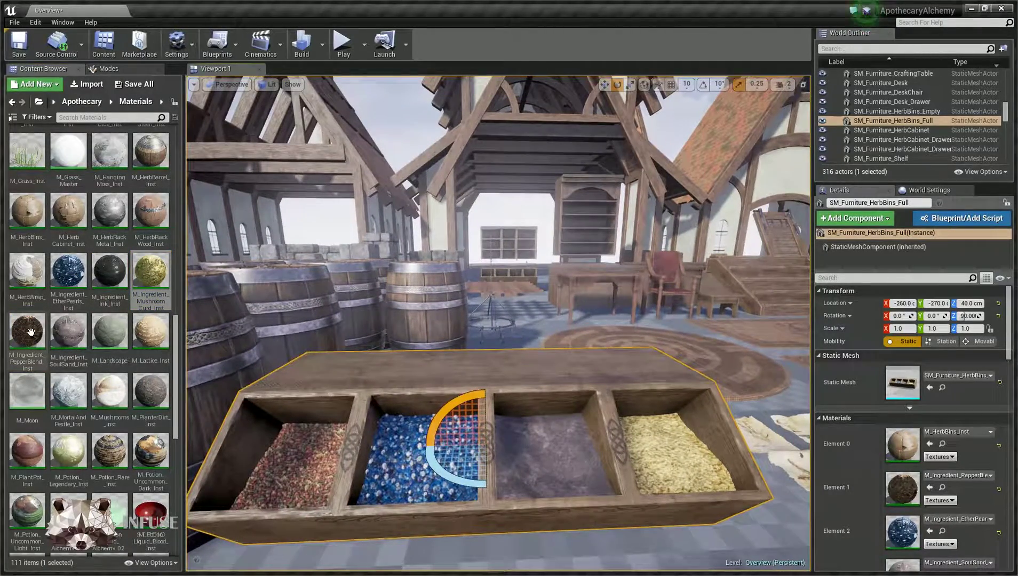
{"action": "left_click_drag", "start_coordinate": [30, 332], "coordinate": [404, 448]}
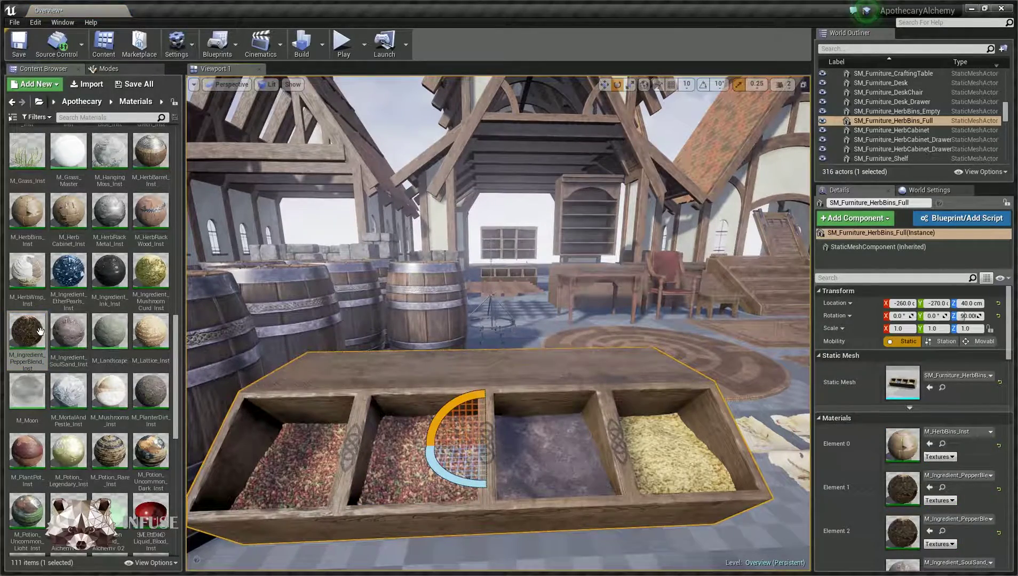
{"action": "left_click_drag", "start_coordinate": [151, 275], "coordinate": [529, 442]}
- Replace the third herb bin compartment's contents with M_Ingredient_PepperBlend_Inst and review the bins' material elements
{"action": "right_click_drag", "start_coordinate": [537, 389], "coordinate": [748, 510]}
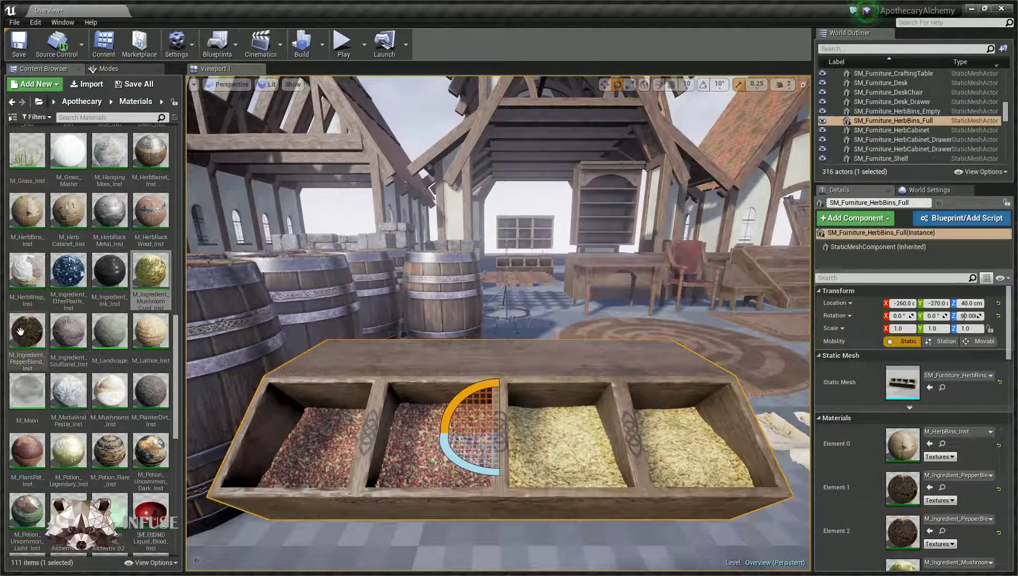
{"action": "left_click_drag", "start_coordinate": [20, 332], "coordinate": [559, 446]}
{"action": "left_click_drag", "start_coordinate": [26, 338], "coordinate": [434, 439]}
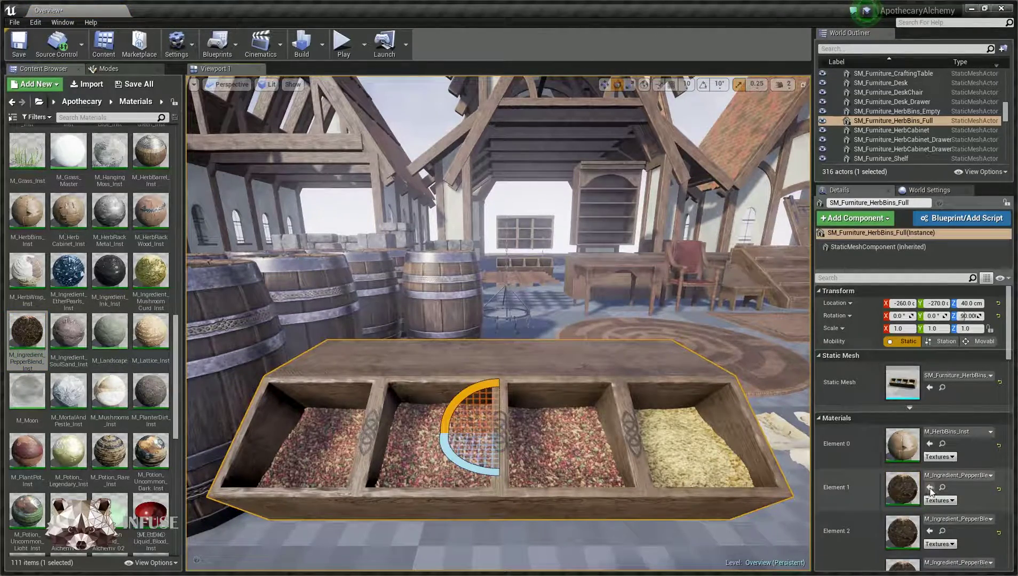
{"action": "scroll", "coordinate": [944, 496], "scroll_direction": "down", "scroll_amount": 5}
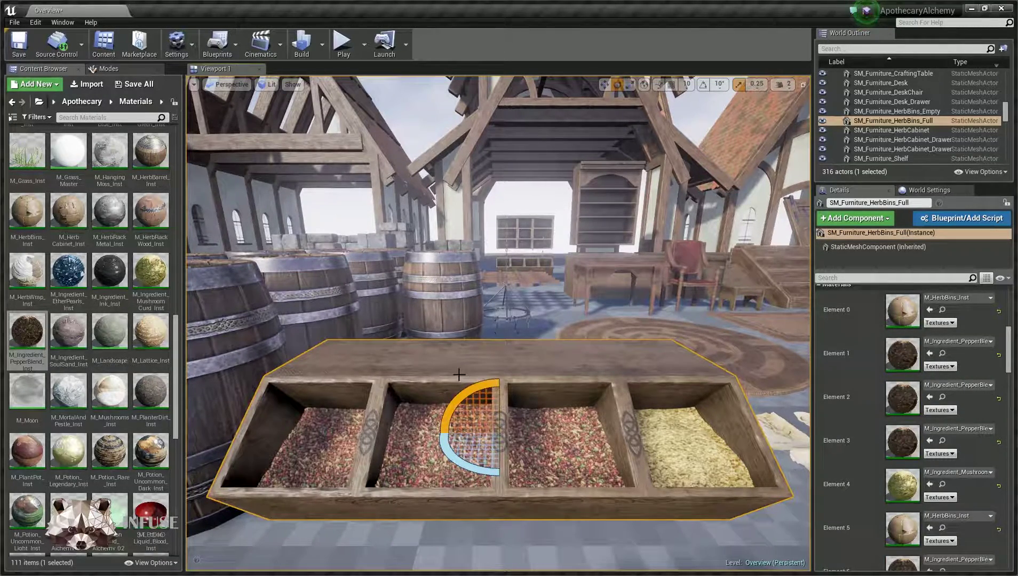
- Try the mushroom curd and ether pearls materials on the front herb barrel's contents, finishing with M_Ingredient_SoulSand_Inst
{"action": "right_click_drag", "start_coordinate": [433, 368], "coordinate": [343, 436]}
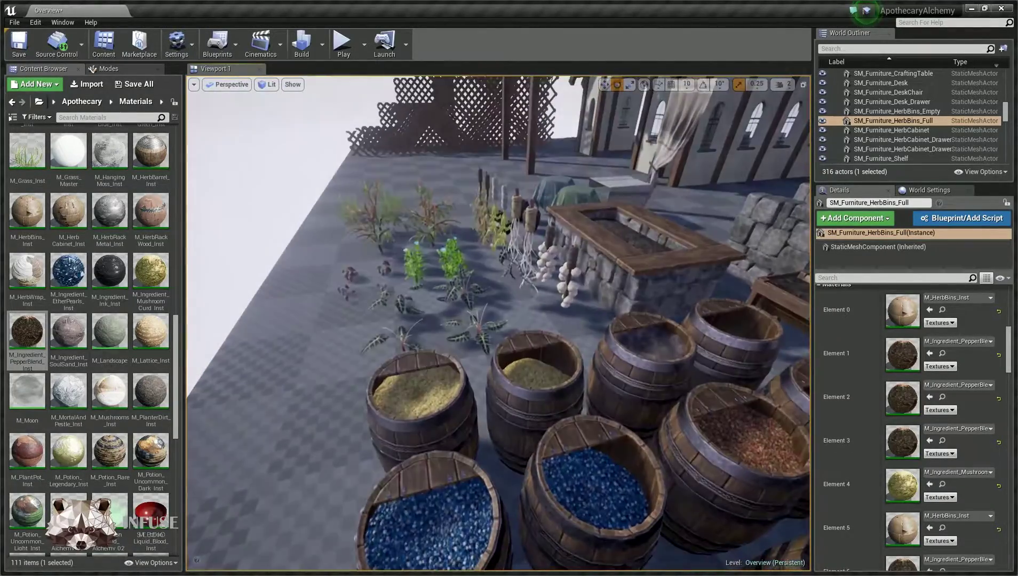
{"action": "right_click_drag", "start_coordinate": [385, 357], "coordinate": [387, 359]}
{"action": "key", "text": "d"}
{"action": "key", "text": "a"}
{"action": "left_click_drag", "start_coordinate": [150, 272], "coordinate": [326, 430]}
{"action": "left_click_drag", "start_coordinate": [68, 270], "coordinate": [347, 443]}
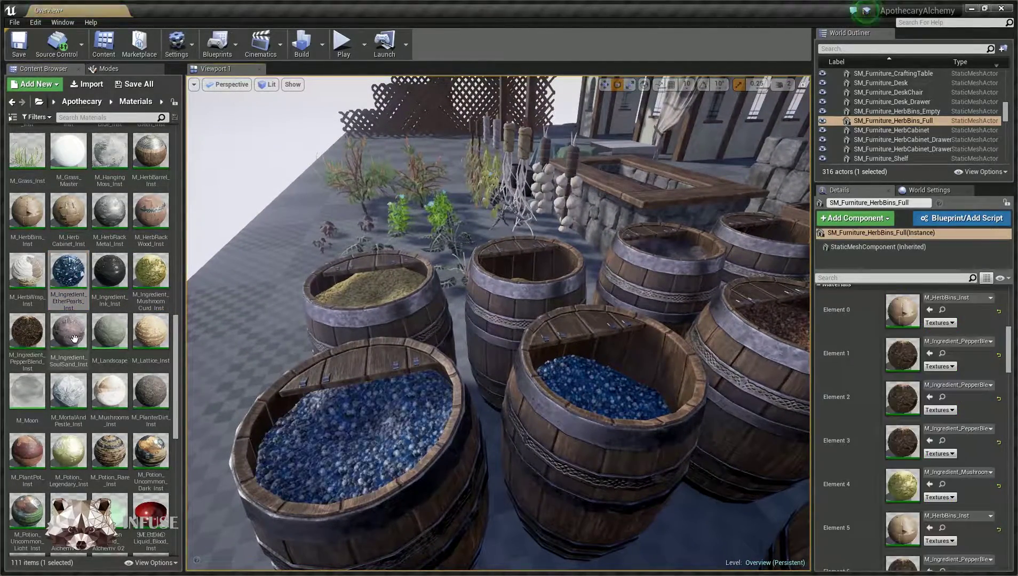
{"action": "left_click_drag", "start_coordinate": [75, 339], "coordinate": [368, 444]}
- Inspect the rows of small ingredient bowls on the floor, selecting the empty dark bowl
{"action": "key", "text": "s"}
{"action": "right_click_drag", "start_coordinate": [369, 444], "coordinate": [260, 441]}
{"action": "key", "text": "w"}
{"action": "key", "text": "a"}
{"action": "key", "text": "a"}
{"action": "right_click_drag", "start_coordinate": [367, 333], "coordinate": [356, 346]}
{"action": "key", "text": "w"}
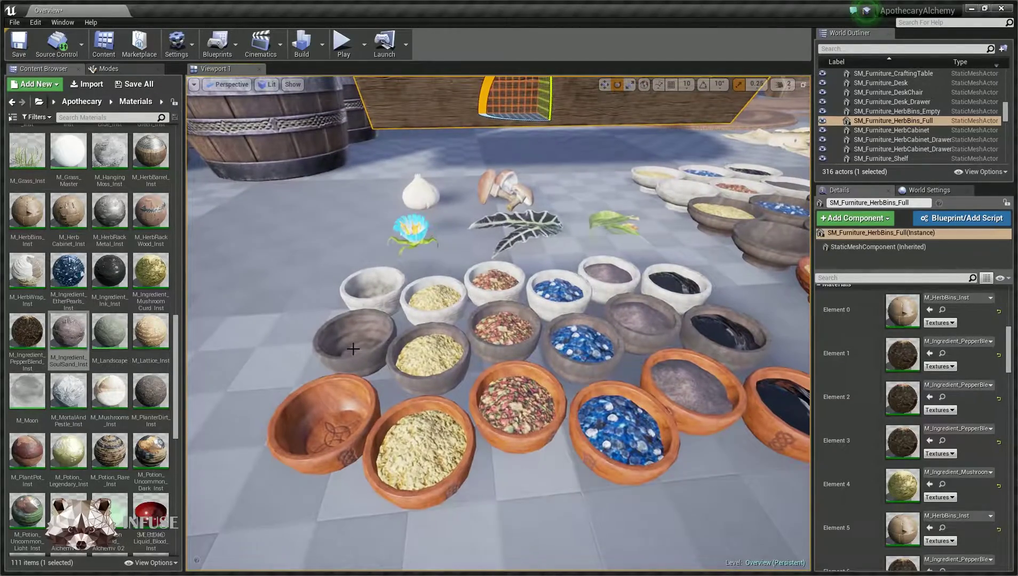
{"action": "left_click", "coordinate": [353, 349]}
{"action": "key", "text": "a"}
{"action": "right_click_drag", "start_coordinate": [322, 416], "coordinate": [364, 401]}
- Select the large empty terracotta bowl, locate its mesh asset, and look over the empty and full Bowl_01 and Bowl_02 meshes
{"action": "left_click", "coordinate": [786, 296]}
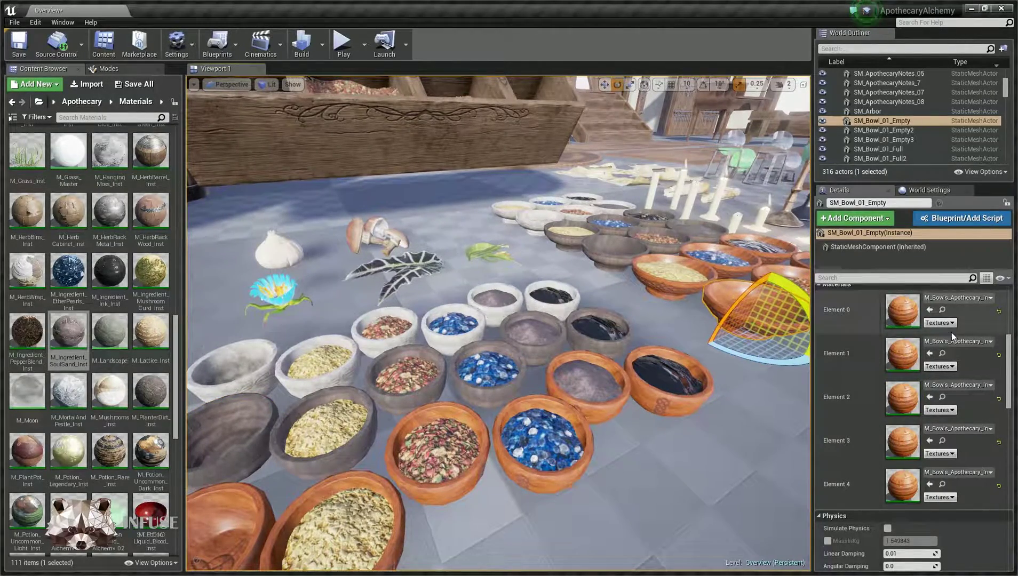
{"action": "scroll", "coordinate": [961, 320], "scroll_direction": "up", "scroll_amount": 2}
{"action": "left_click", "coordinate": [943, 304]}
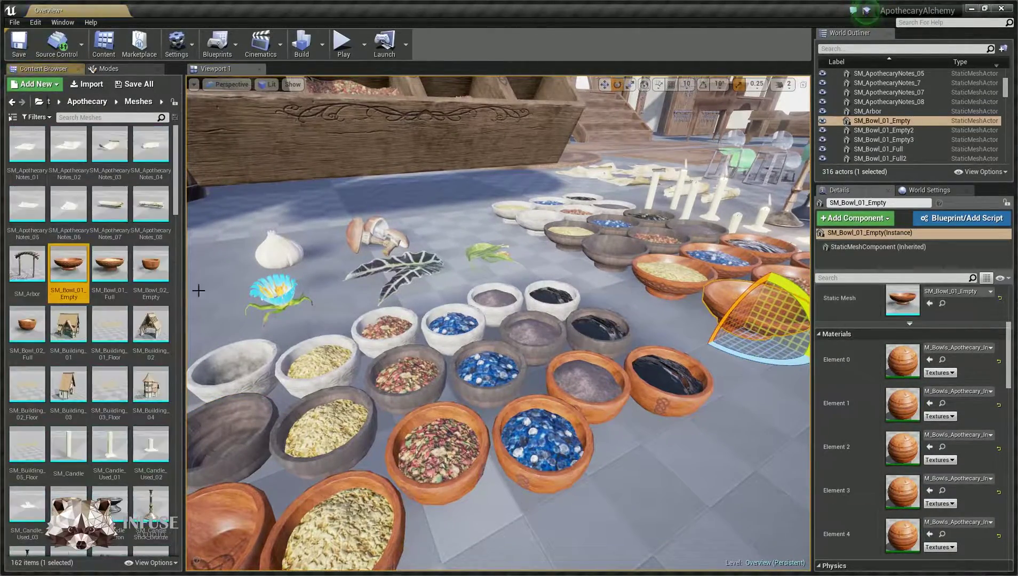
{"action": "right_click_drag", "start_coordinate": [618, 269], "coordinate": [571, 302]}
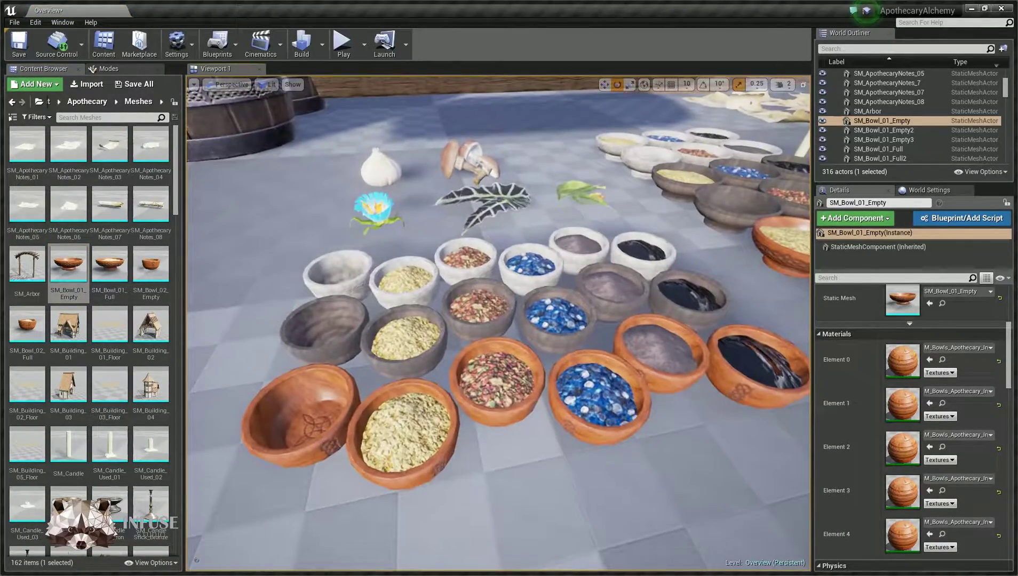
{"action": "right_click_drag", "start_coordinate": [467, 271], "coordinate": [520, 265]}
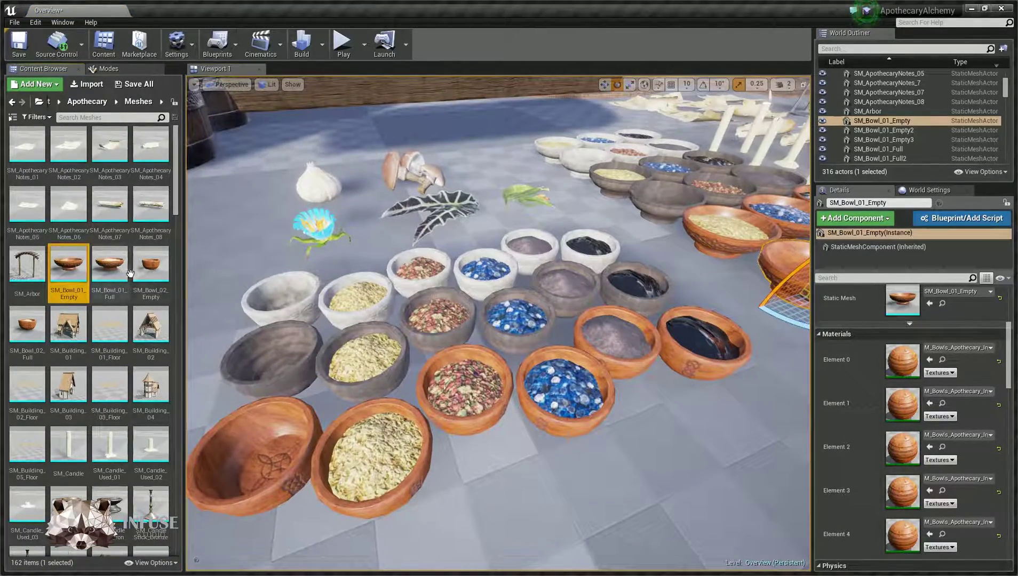
{"action": "left_click", "coordinate": [151, 264]}
{"action": "left_click", "coordinate": [109, 264]}
{"action": "left_click", "coordinate": [35, 328]}
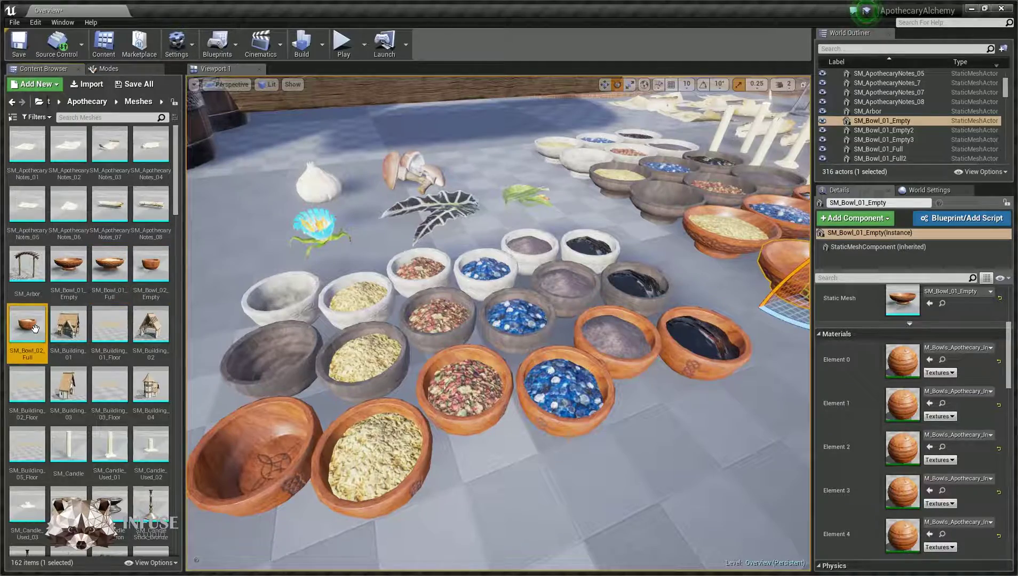
- Place an SM_Bowl_01_Full mesh on the open floor beside the bowl rows and apply M_Ingredient_EtherPearls_Inst to its contents
{"action": "right_click_drag", "start_coordinate": [430, 307], "coordinate": [566, 272]}
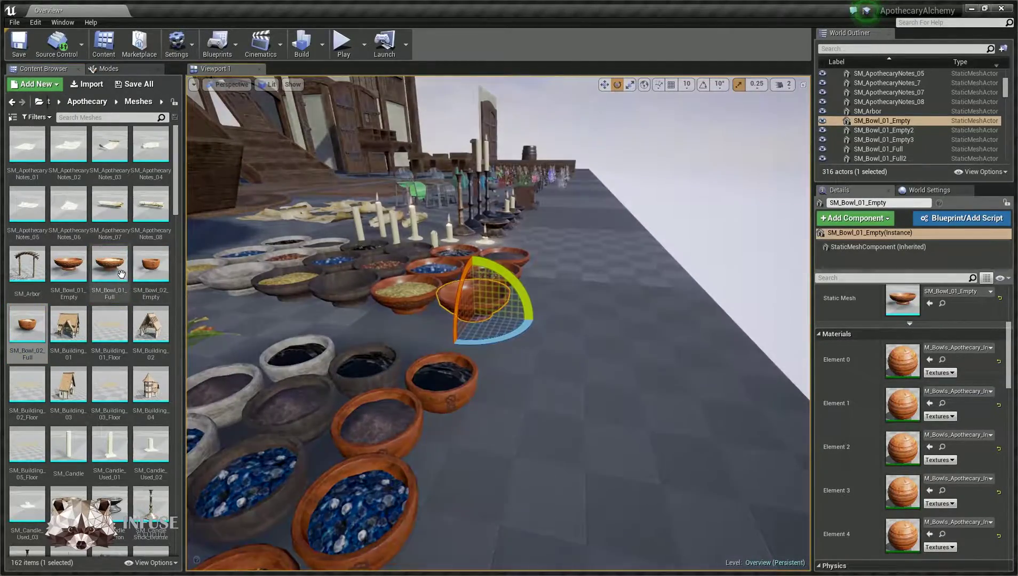
{"action": "left_click_drag", "start_coordinate": [110, 267], "coordinate": [609, 406]}
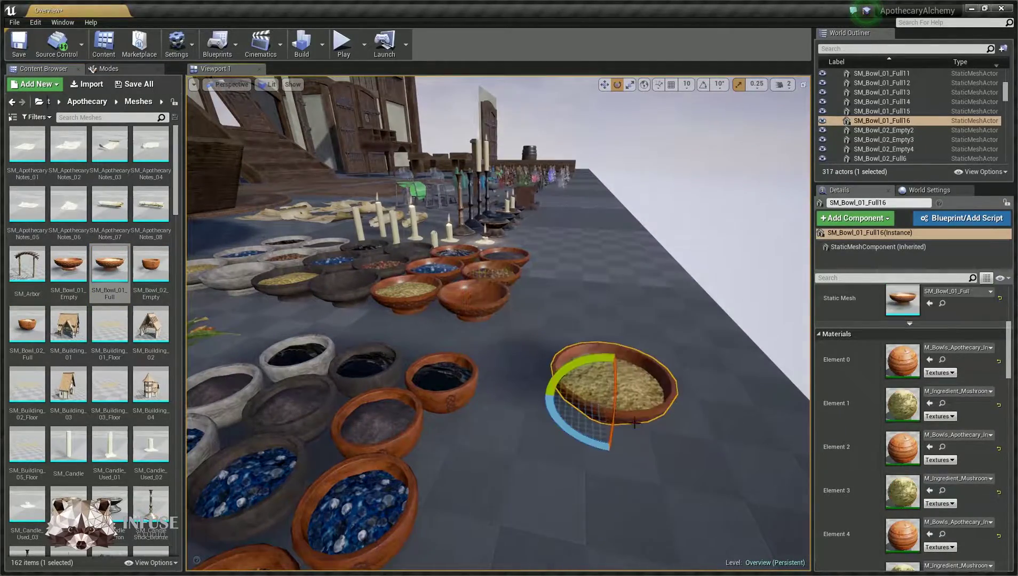
{"action": "left_click", "coordinate": [941, 404]}
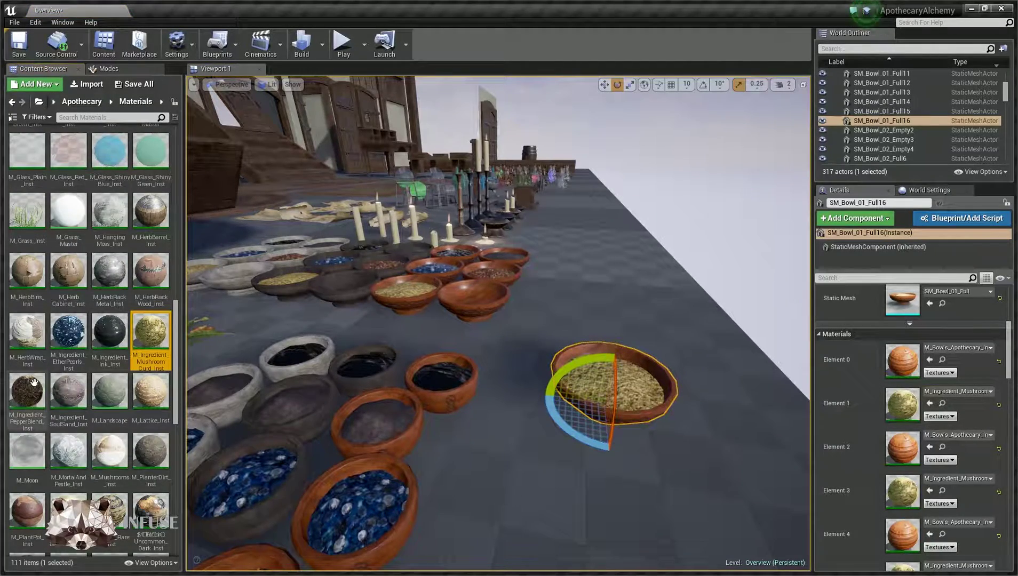
{"action": "left_click_drag", "start_coordinate": [74, 334], "coordinate": [612, 382]}
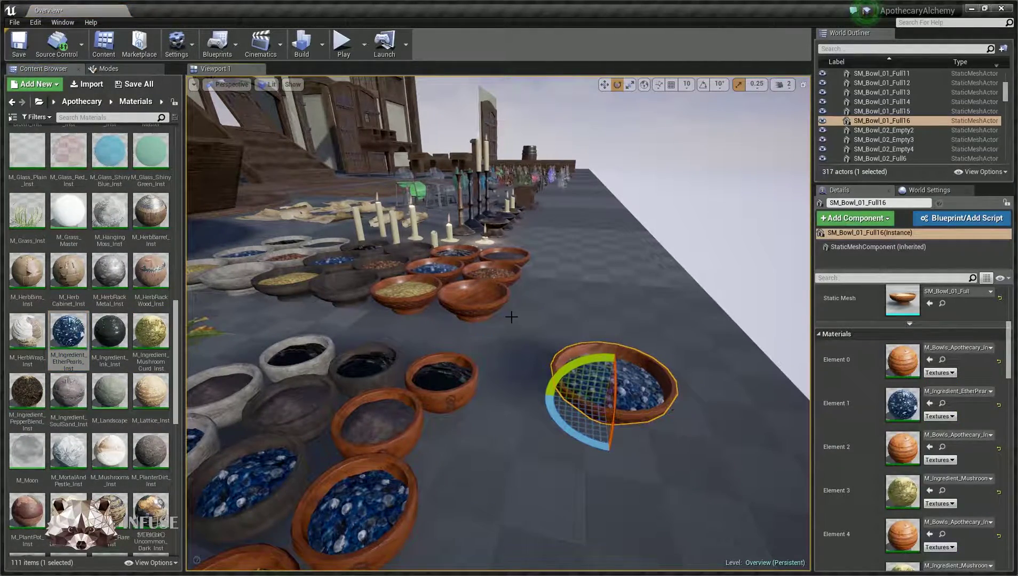
{"action": "middle_click_drag", "start_coordinate": [525, 337], "coordinate": [560, 350]}
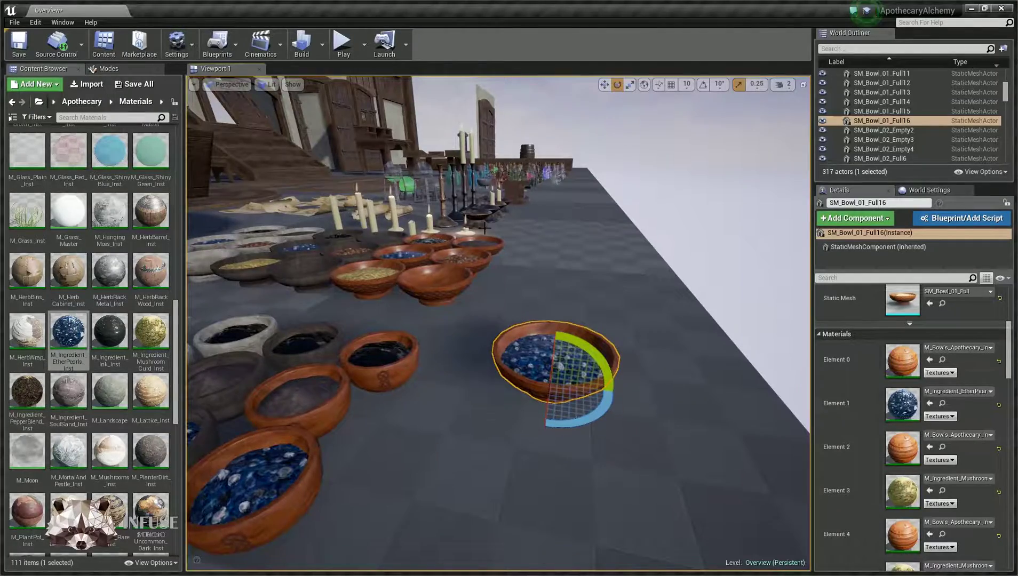
{"action": "right_click_drag", "start_coordinate": [678, 303], "coordinate": [646, 324]}
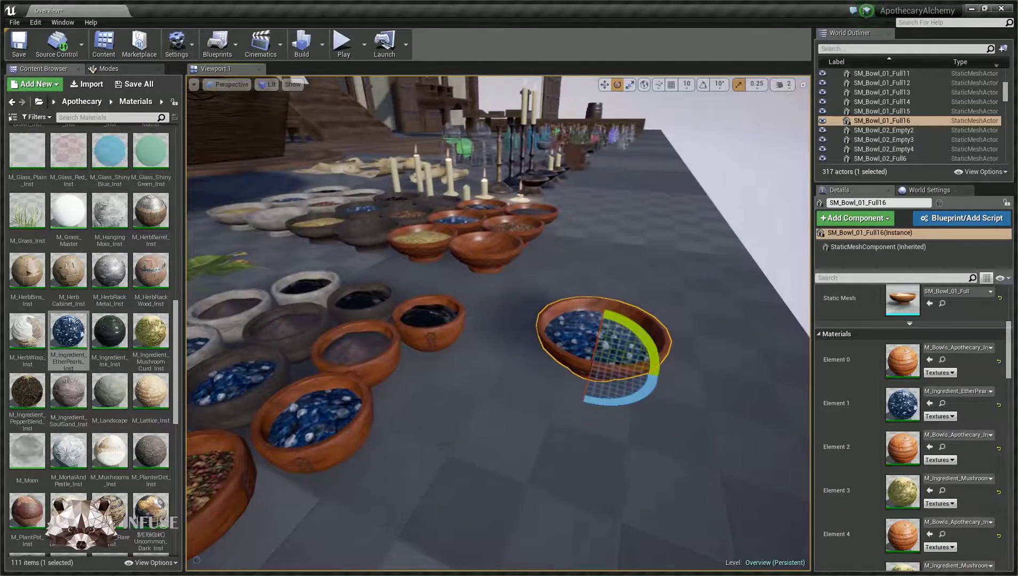
- Locate the placed bowl's body material and try M_Bowls_Alchemy_Inst and M_Bowls_Medicine_Inst on the bowl
{"action": "left_click", "coordinate": [943, 360]}
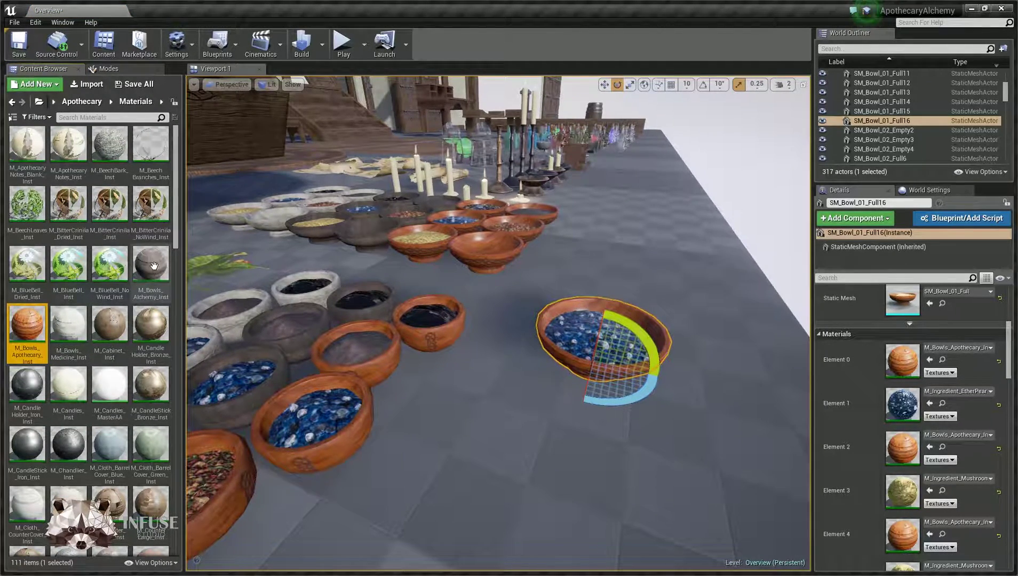
{"action": "left_click_drag", "start_coordinate": [153, 265], "coordinate": [452, 328]}
{"action": "left_click_drag", "start_coordinate": [574, 300], "coordinate": [575, 301]}
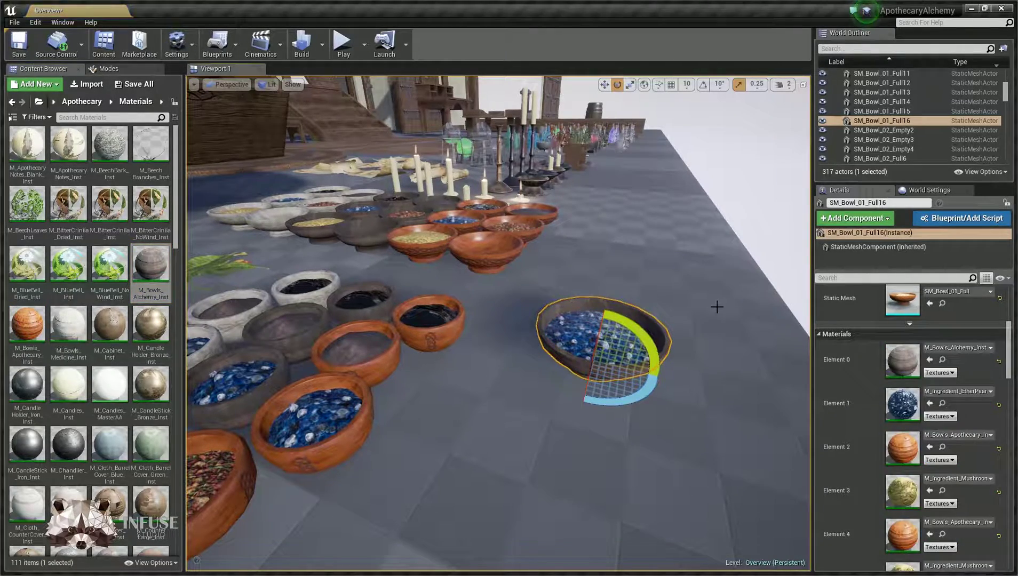
{"action": "left_click_drag", "start_coordinate": [69, 326], "coordinate": [586, 298]}
{"action": "right_click_drag", "start_coordinate": [536, 253], "coordinate": [536, 253]}
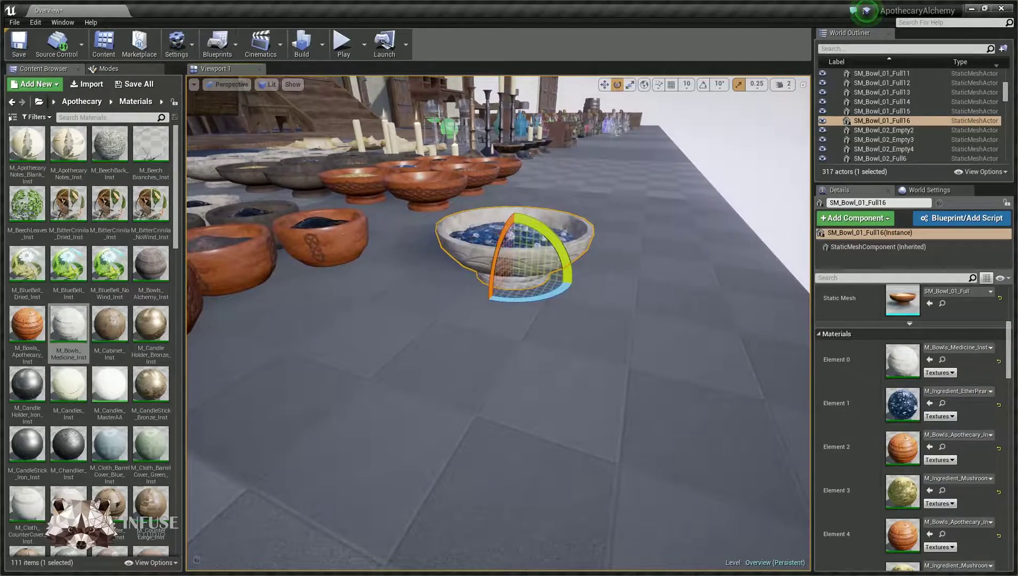
- Apply M_Bowls_Apothecary_Inst to the body of the large bowl of ether pearls and select that bowl
{"action": "left_click", "coordinate": [325, 240]}
{"action": "left_click_drag", "start_coordinate": [27, 325], "coordinate": [513, 262]}
{"action": "right_click_drag", "start_coordinate": [492, 337], "coordinate": [492, 336]}
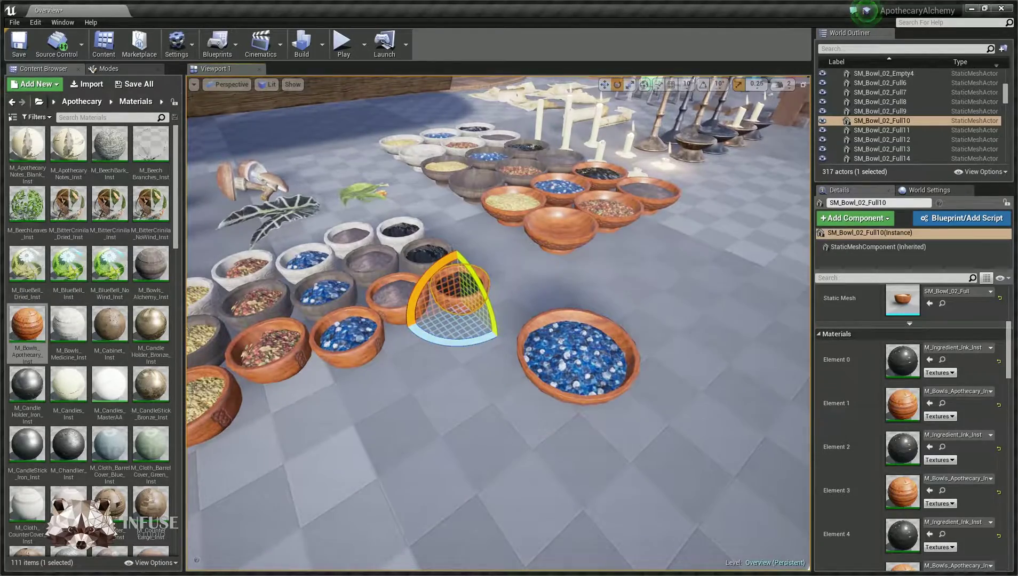
{"action": "left_click", "coordinate": [579, 358]}
- Locate the ink material used in the small terracotta ink bowl and apply M_Ingredient_Ink_Inst to the terracotta mushroom curd bowl's contents
{"action": "right_click_drag", "start_coordinate": [598, 275], "coordinate": [598, 275]}
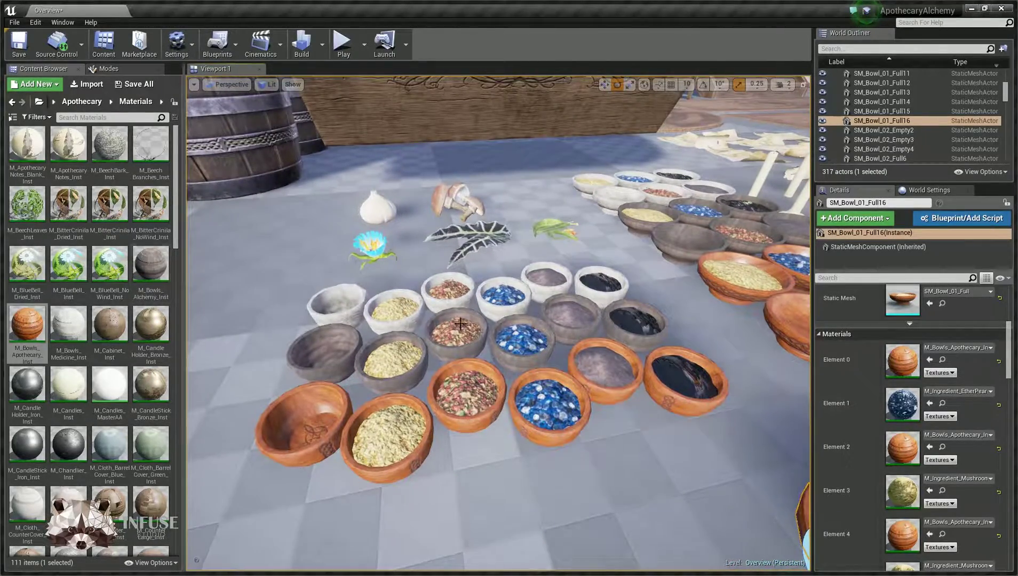
{"action": "left_click", "coordinate": [684, 381]}
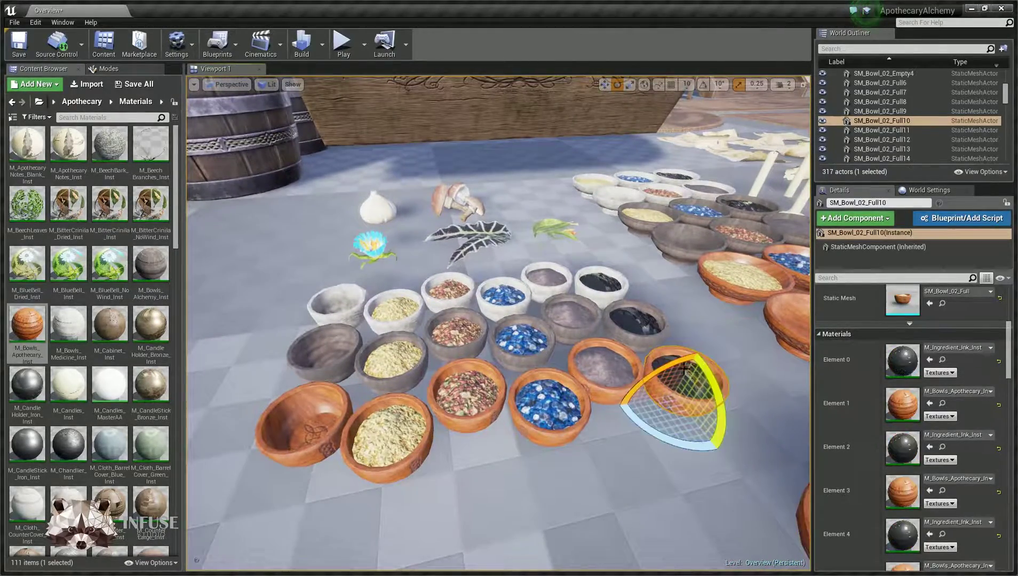
{"action": "left_click", "coordinate": [942, 361]}
{"action": "mouse_move", "coordinate": [109, 334]}
{"action": "left_mouse_down"}
{"action": "mouse_move", "coordinate": [237, 398]}
{"action": "mouse_move", "coordinate": [395, 429]}
{"action": "left_mouse_up"}
{"action": "mouse_move", "coordinate": [395, 428]}
{"action": "right_mouse_down"}
{"action": "mouse_move", "coordinate": [387, 422]}
{"action": "mouse_move", "coordinate": [431, 413]}
{"action": "mouse_move", "coordinate": [421, 401]}
{"action": "right_mouse_up"}
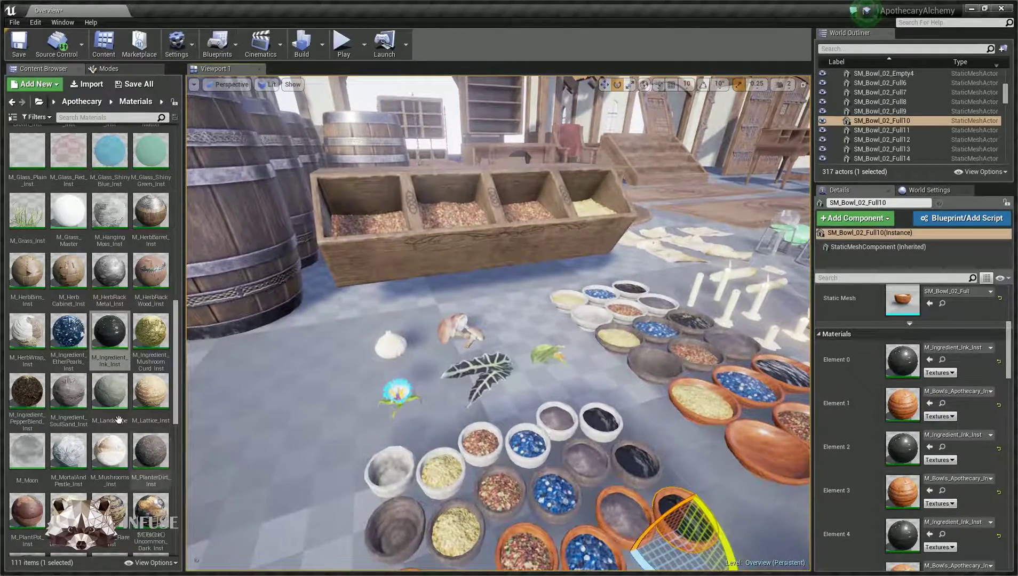
- Apply the M_Landscape material to the herb bins' first compartment and M_Ingredient_EtherPearls_Inst to the second
{"action": "left_click_drag", "start_coordinate": [114, 396], "coordinate": [377, 222]}
{"action": "right_click_drag", "start_coordinate": [471, 279], "coordinate": [469, 274]}
{"action": "left_click_drag", "start_coordinate": [75, 333], "coordinate": [357, 176]}
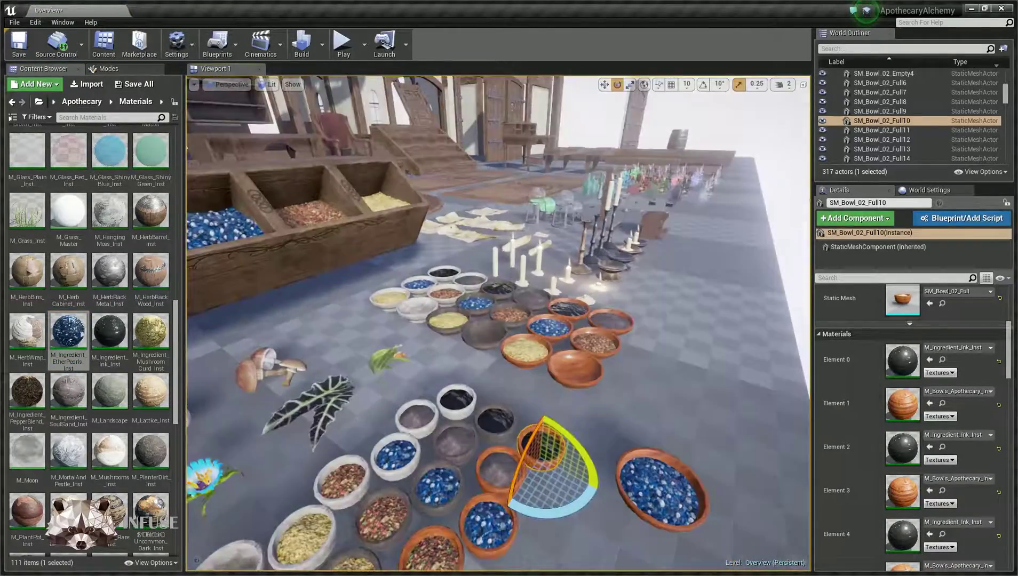